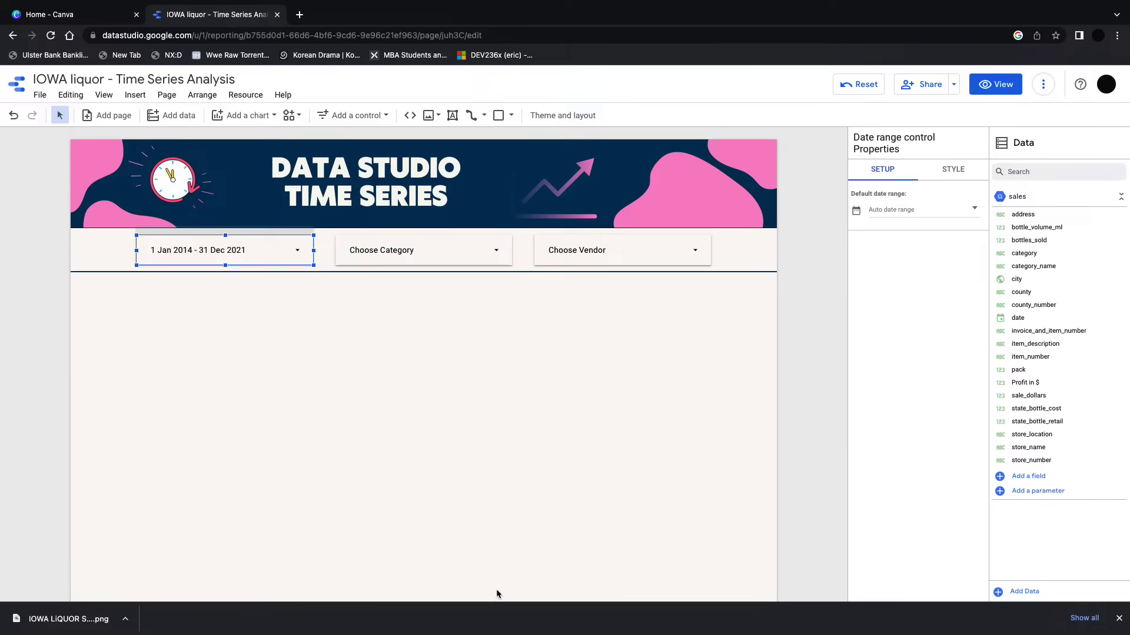
- Draw a plain time series chart of daily Record Count below the date range and filter controls
click(269, 116)
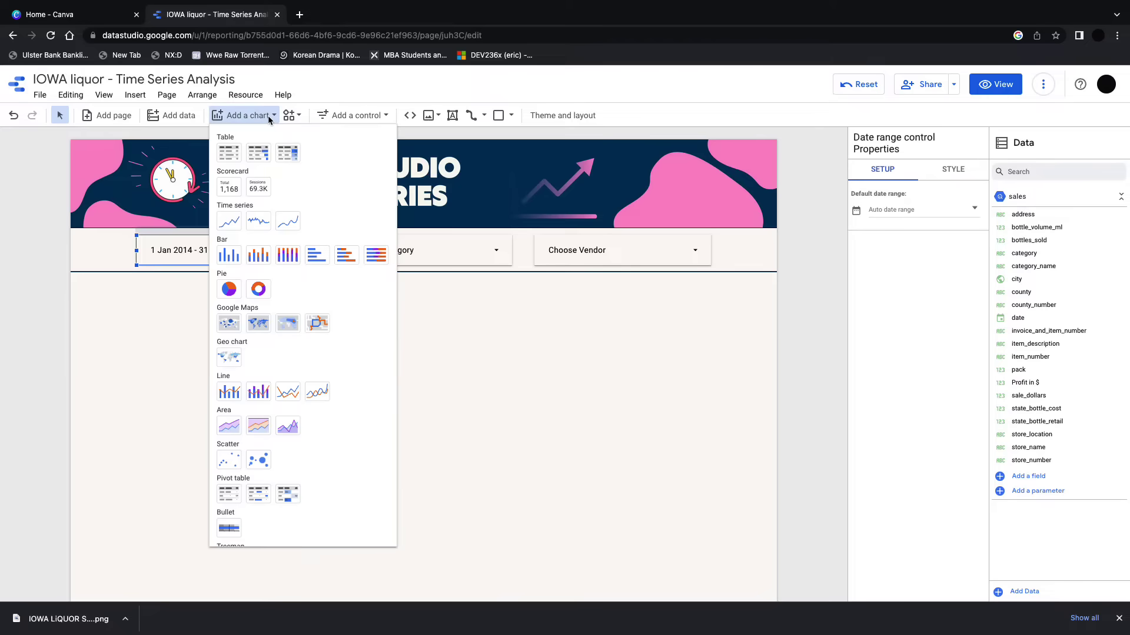
click(229, 222)
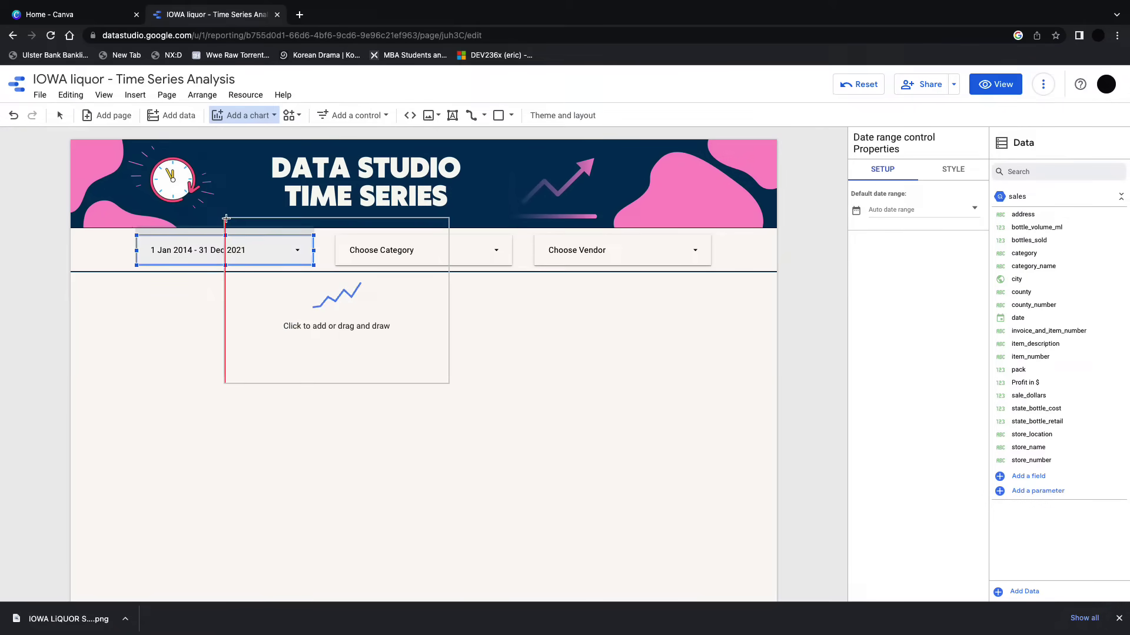
mouse_move(104, 303)
mouse_down()
mouse_move(419, 549)
mouse_move(471, 547)
mouse_move(502, 530)
mouse_move(423, 514)
mouse_up()
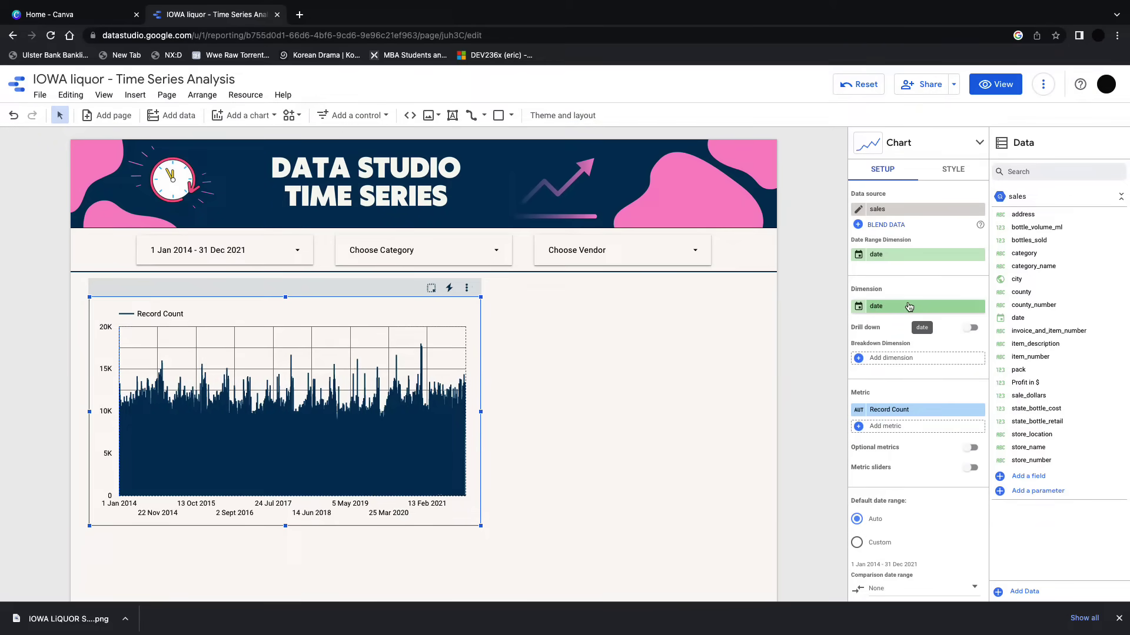
- Turn on drill down and step the chart from daily to monthly to yearly and back
click(969, 328)
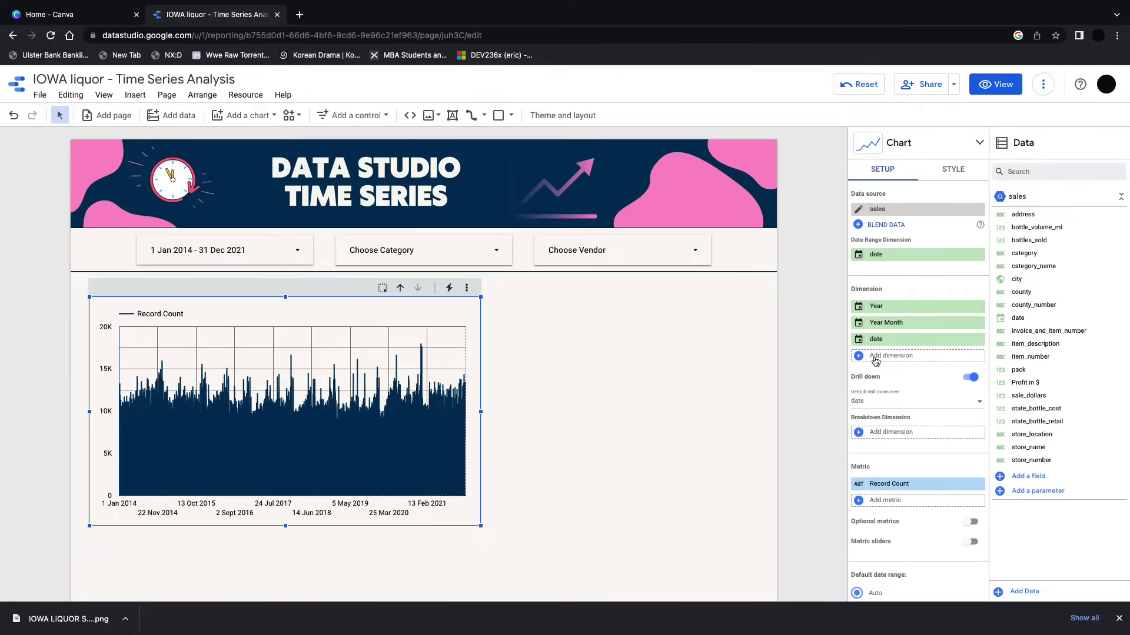
click(401, 291)
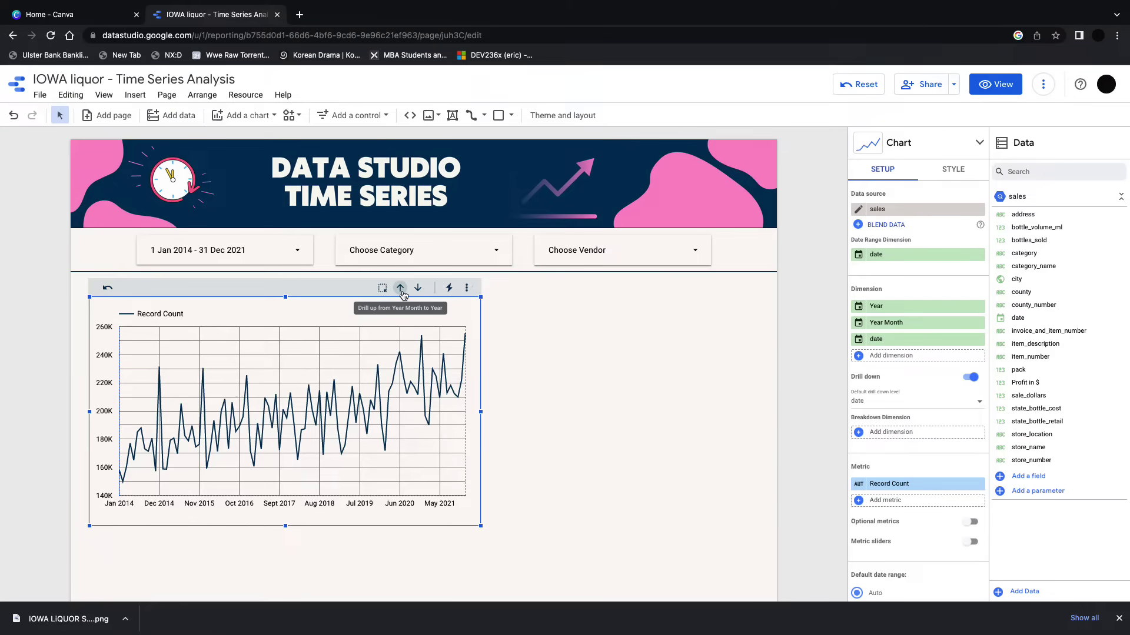
click(401, 290)
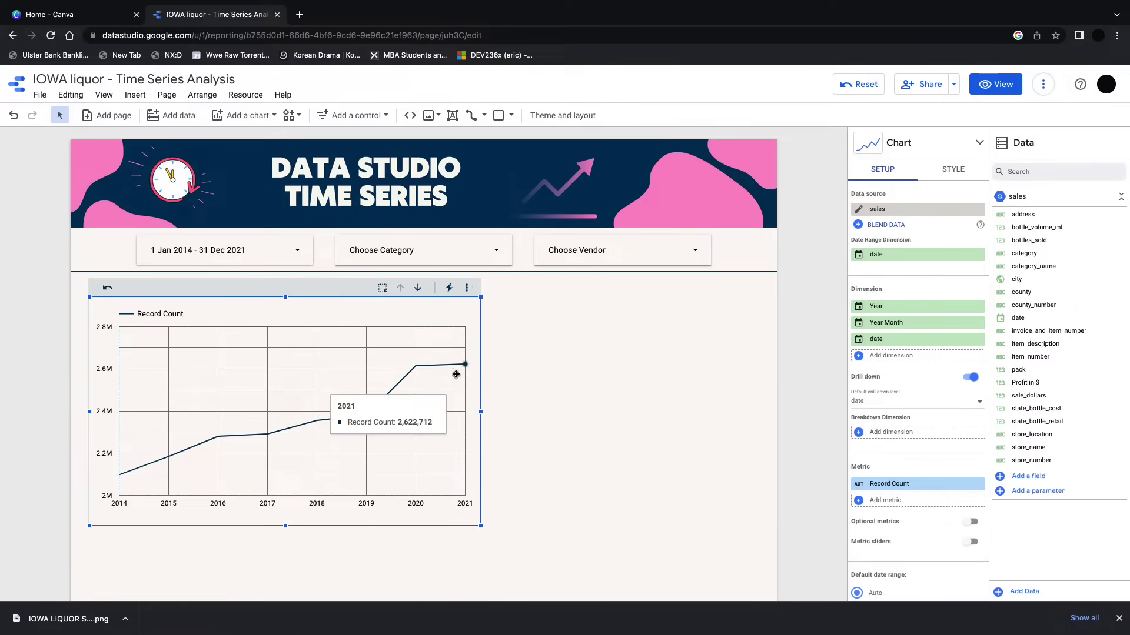
click(418, 289)
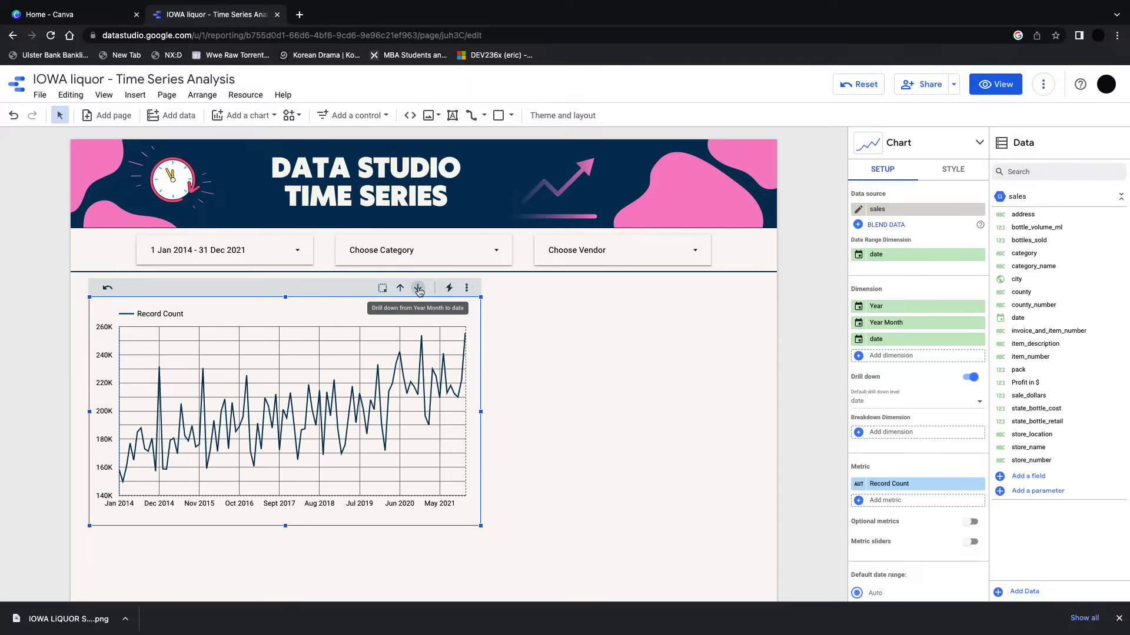
click(418, 290)
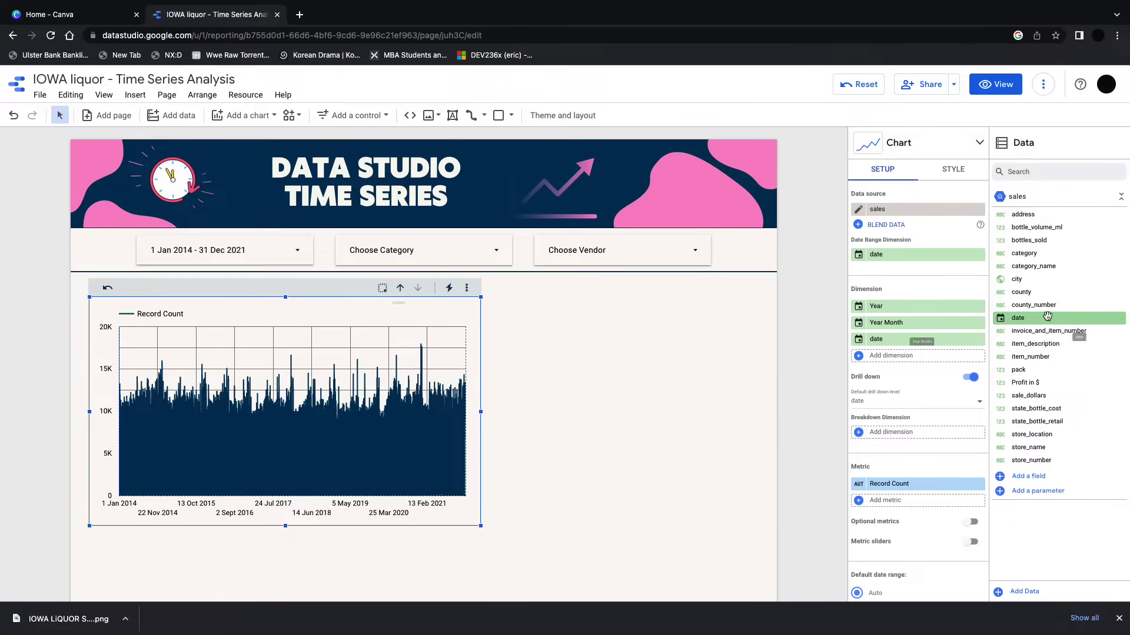
- Make Year the default drill-down level, then switch drill down off
click(876, 403)
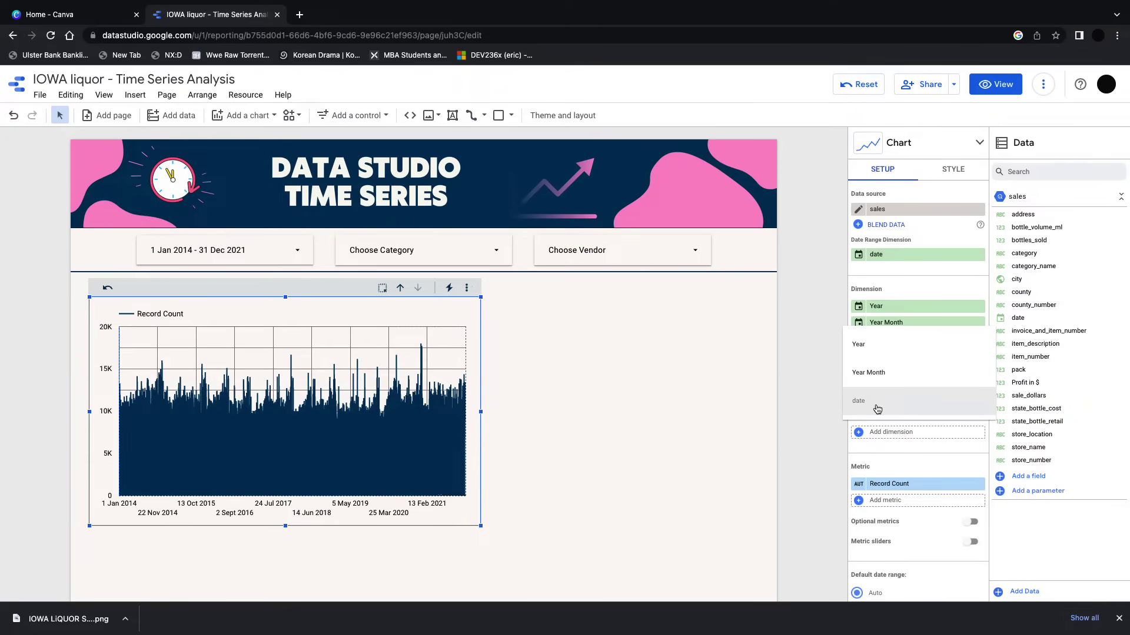
click(875, 355)
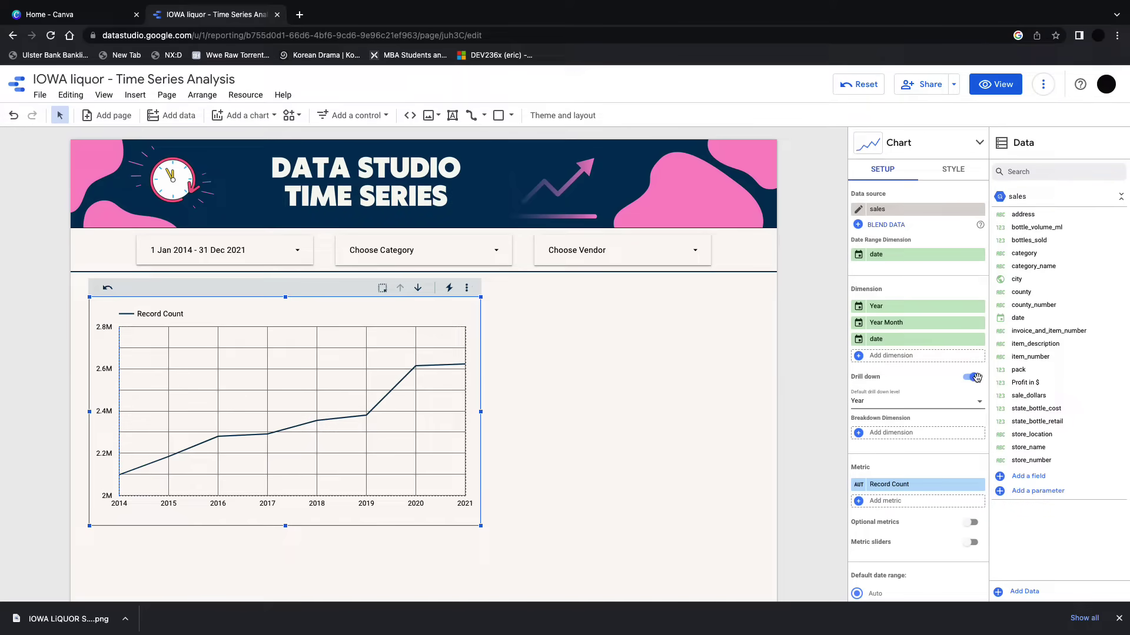
click(971, 377)
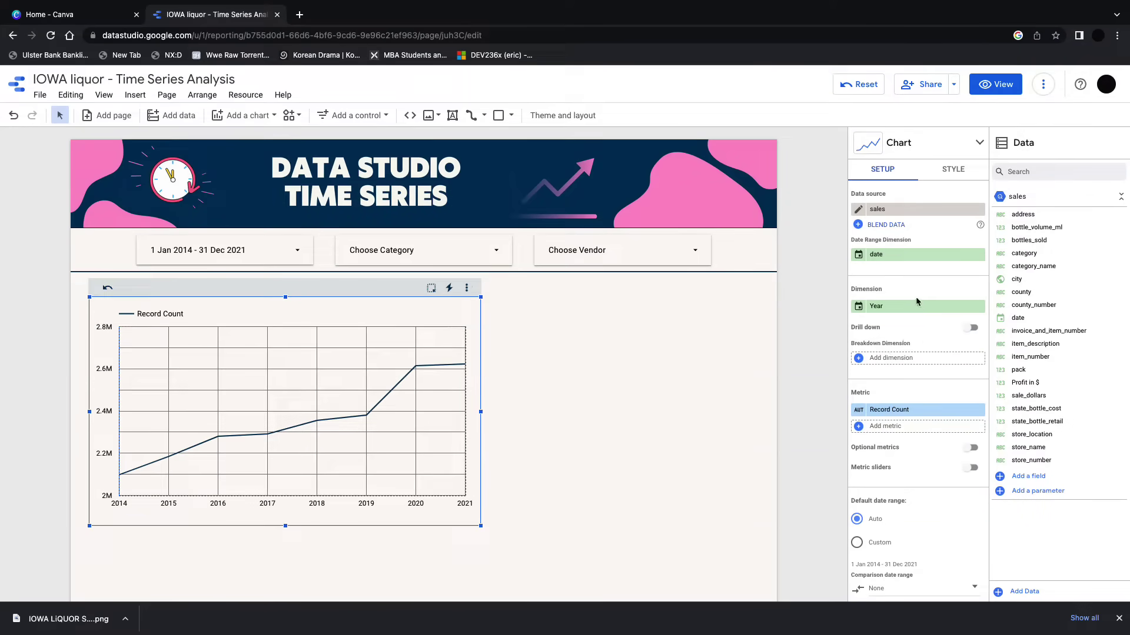
- Change the date dimension's type to Date, then to Year
click(860, 307)
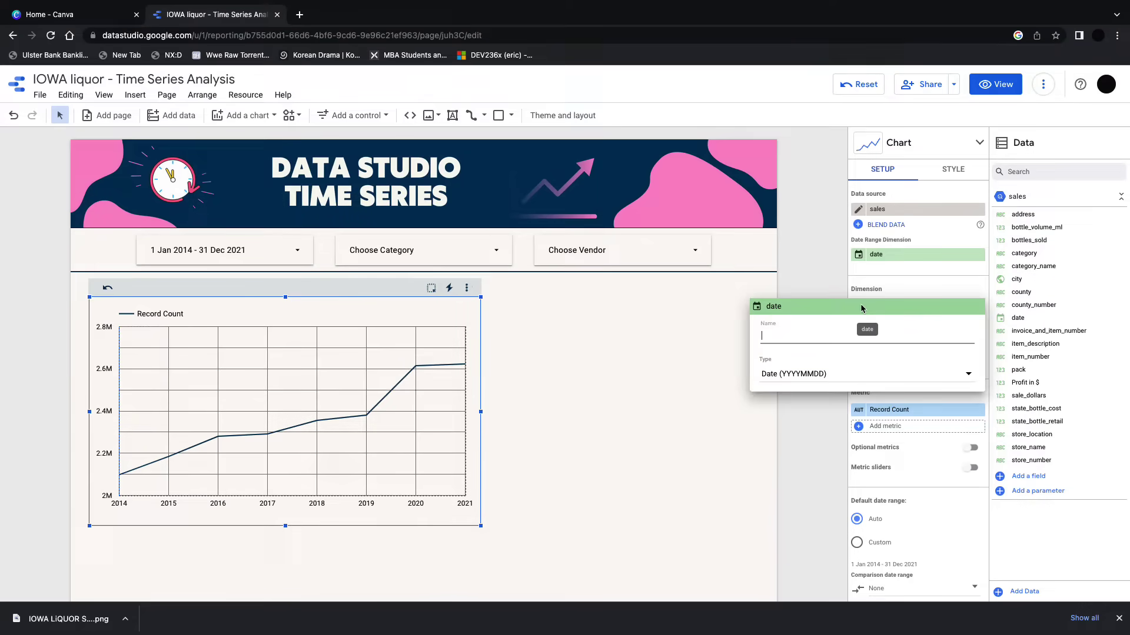
click(961, 378)
mouse_move(802, 420)
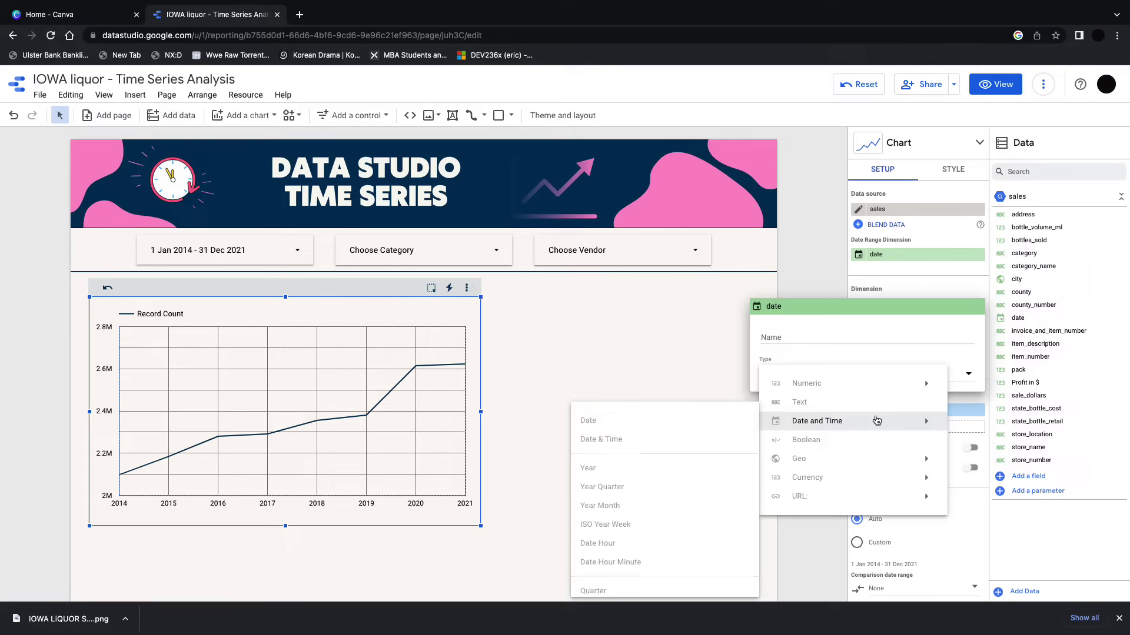
click(625, 421)
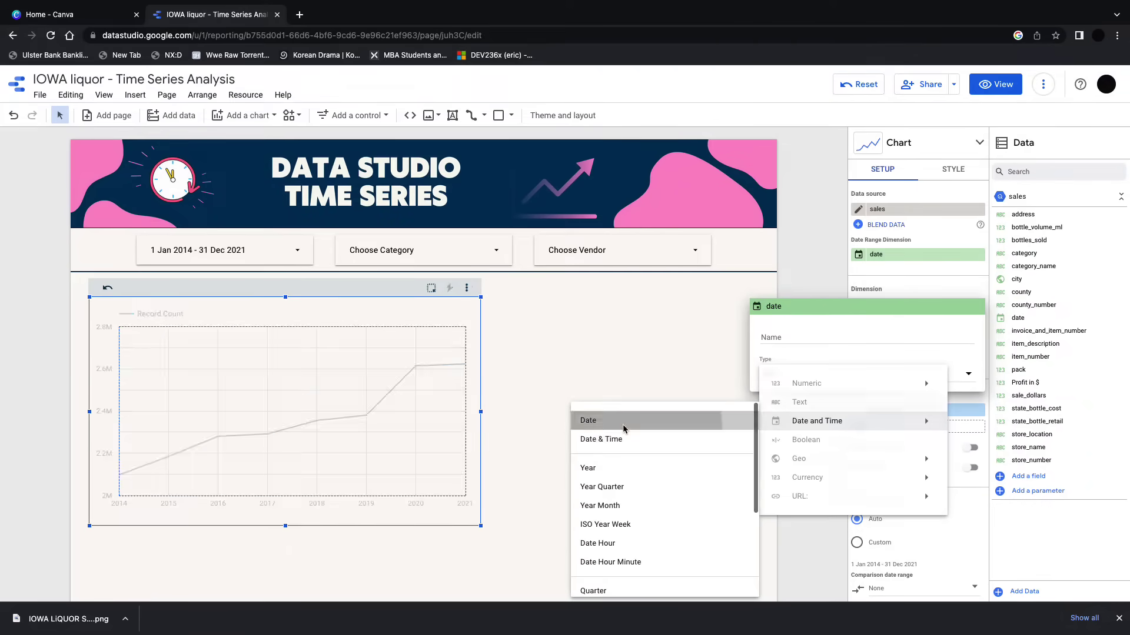
click(778, 375)
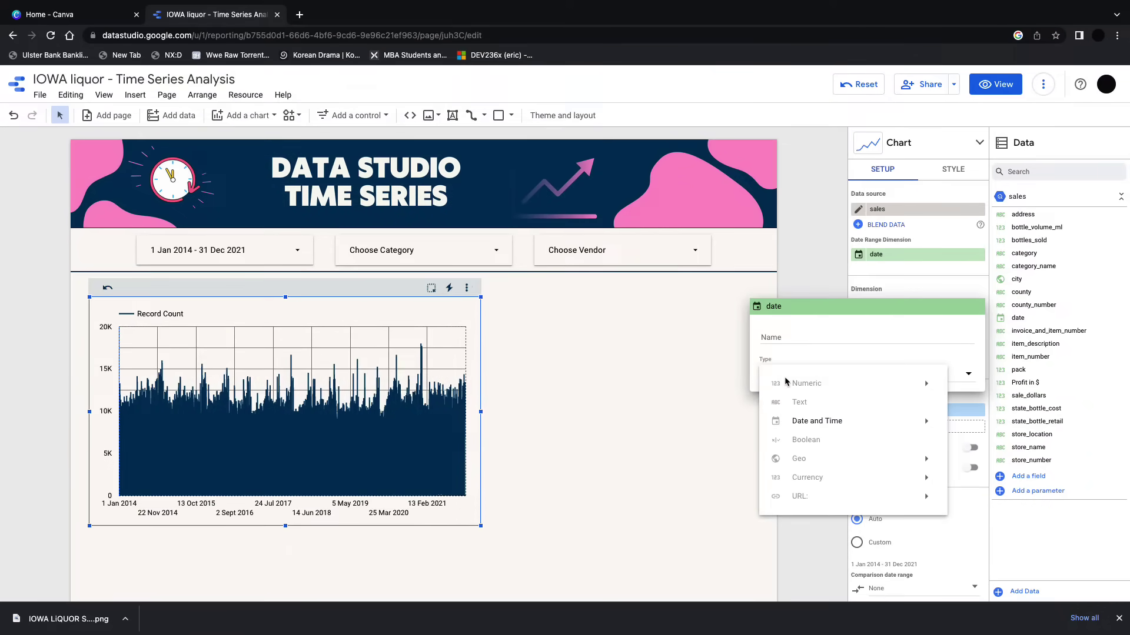
mouse_move(817, 421)
click(678, 470)
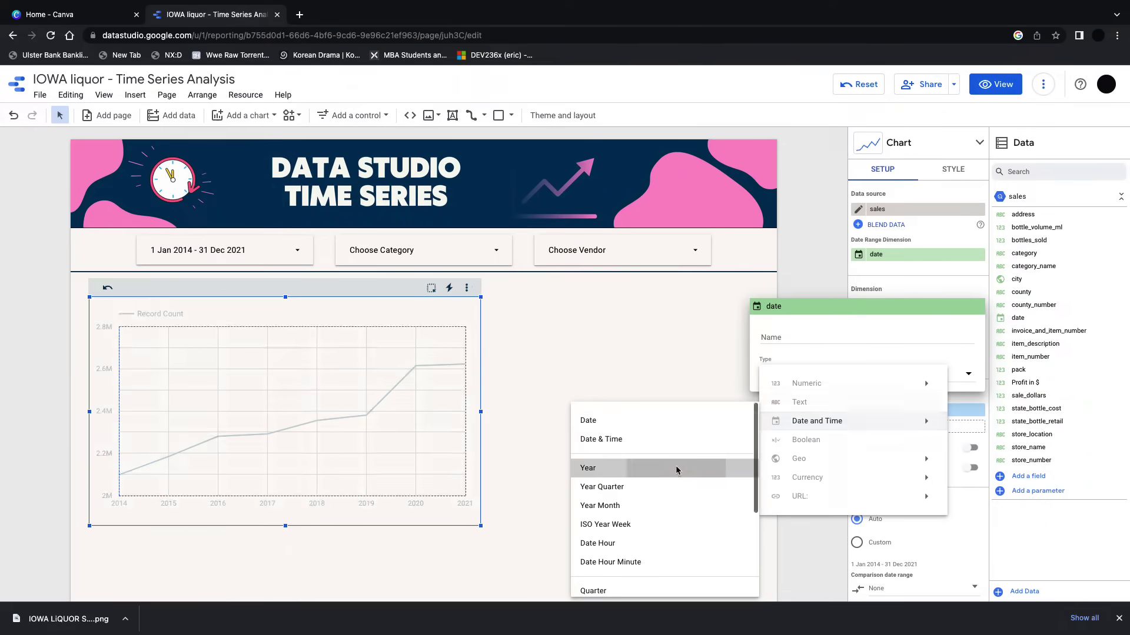
- Try Year Quarter, then set the date dimension type to ISO Year Week
click(791, 381)
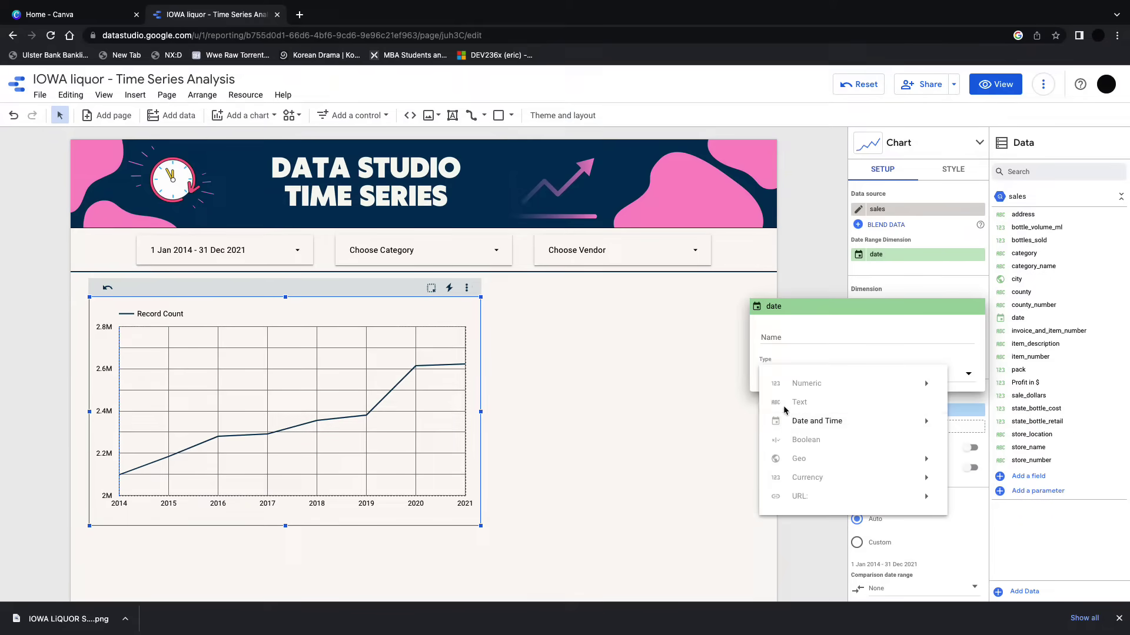
mouse_move(796, 424)
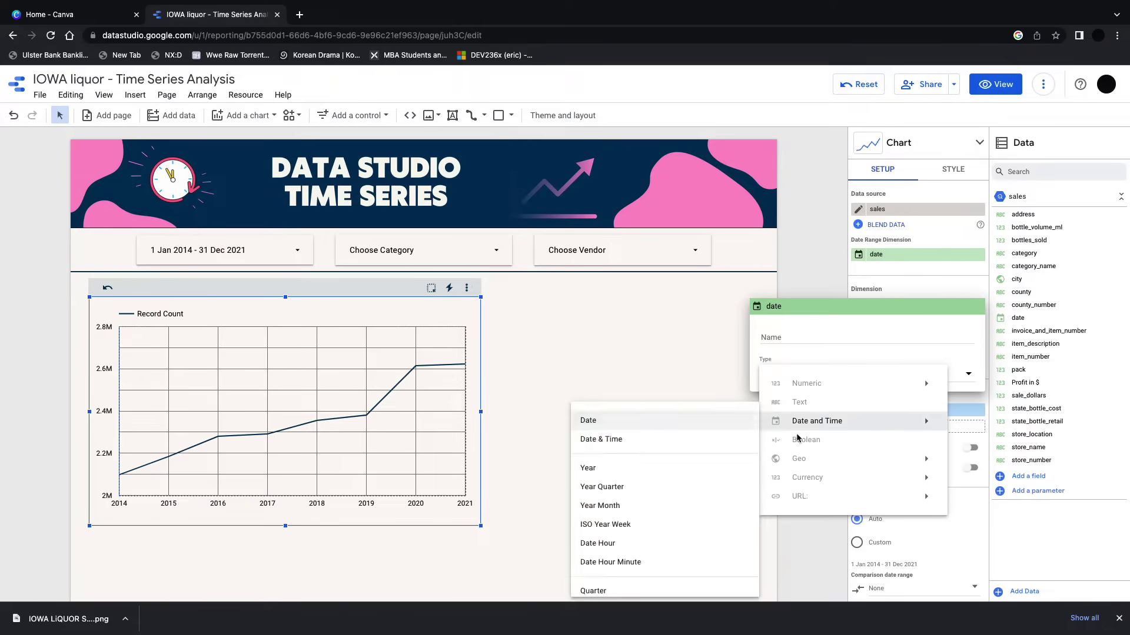
click(662, 487)
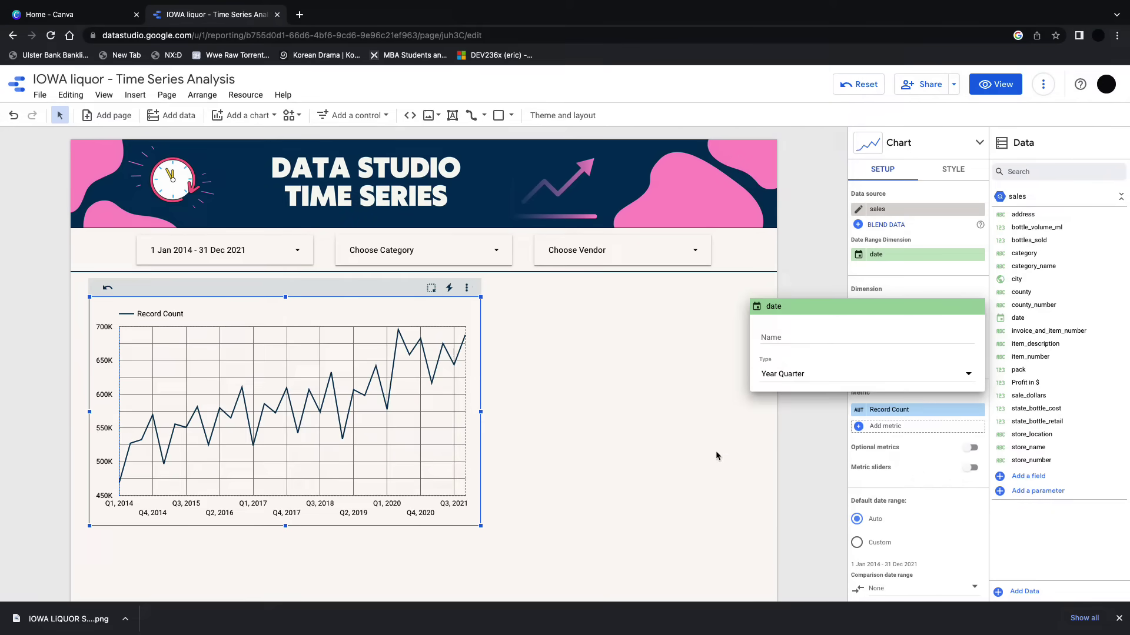
click(796, 382)
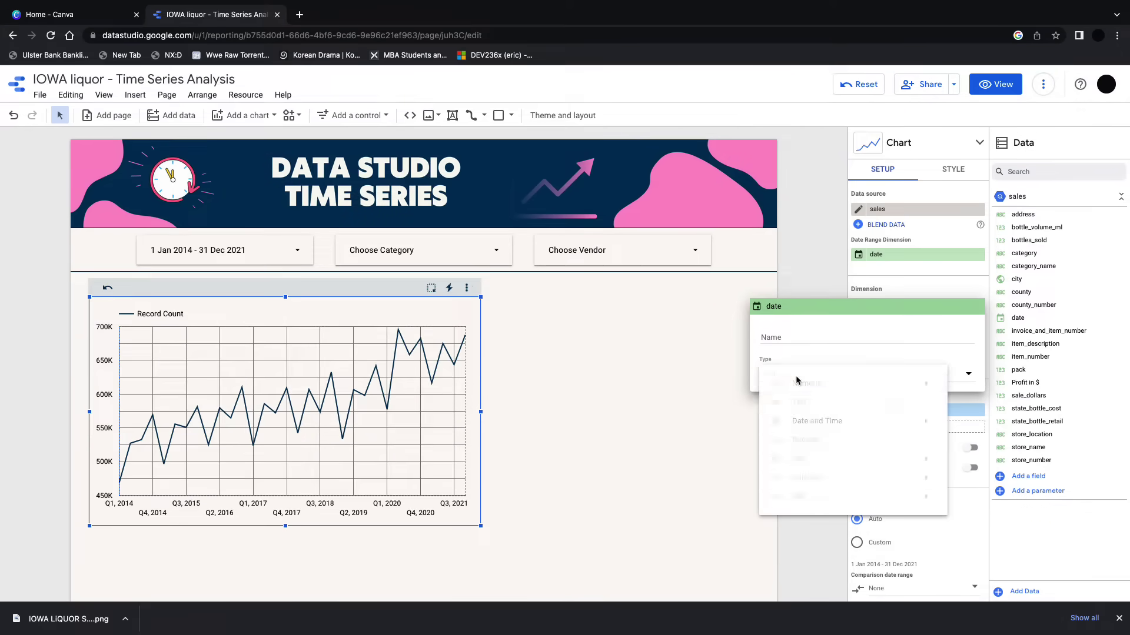
mouse_move(815, 425)
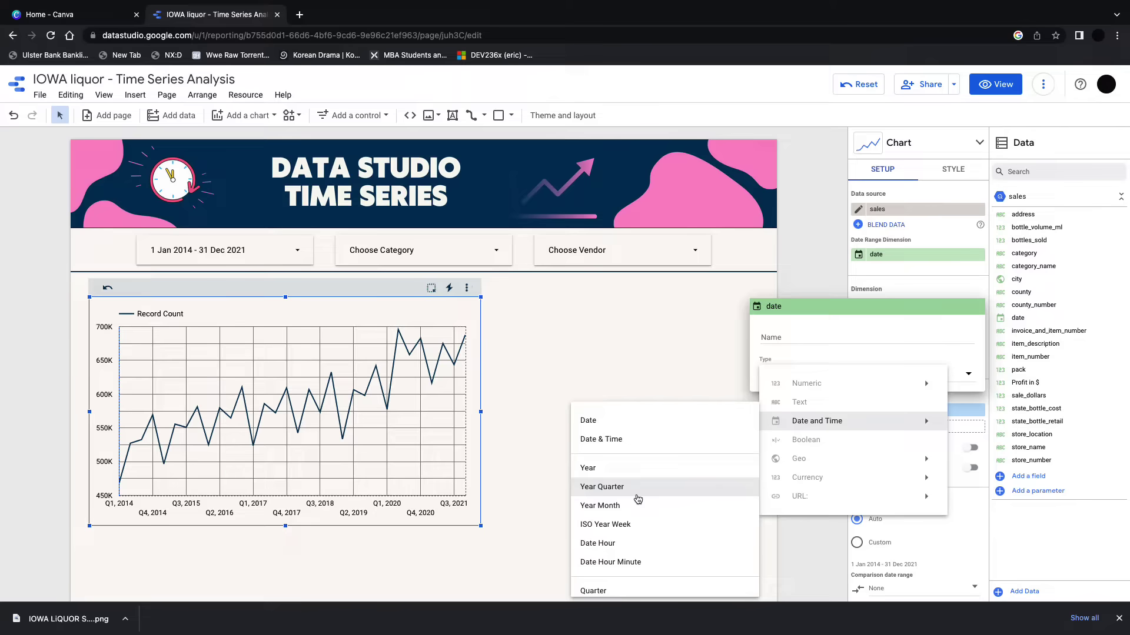
click(612, 525)
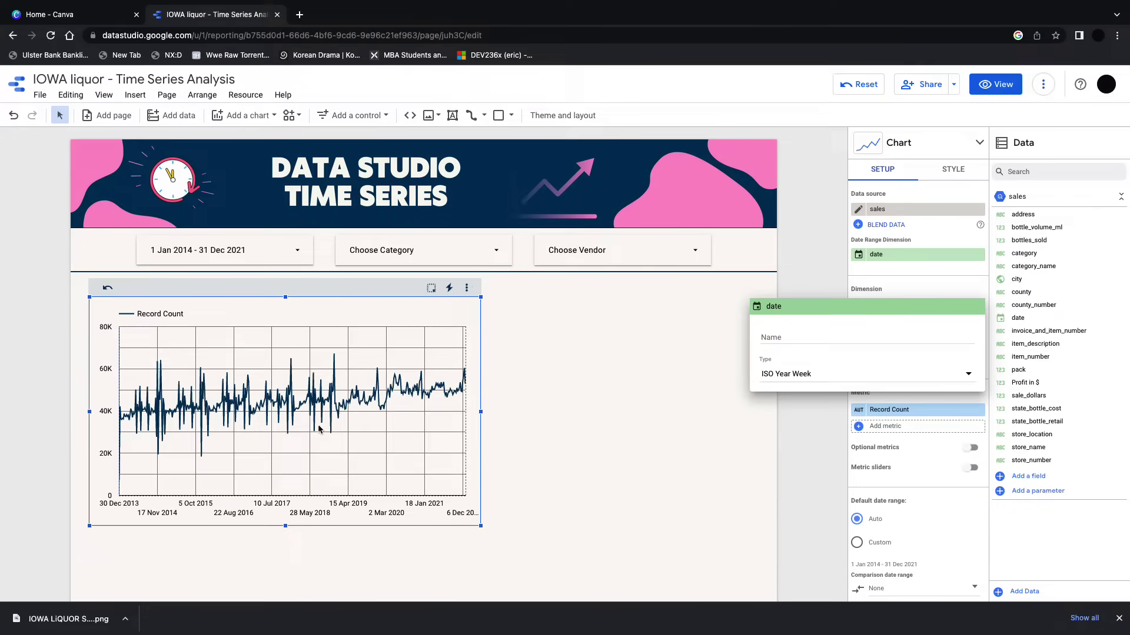
click(803, 376)
mouse_move(815, 431)
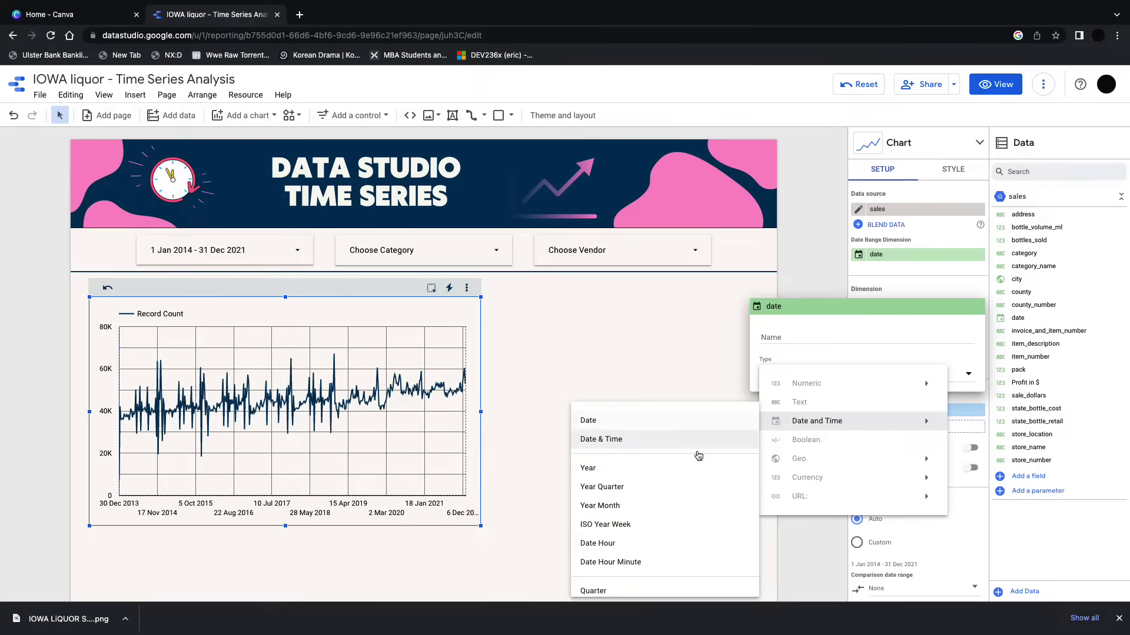
scroll(670, 483, down, 5)
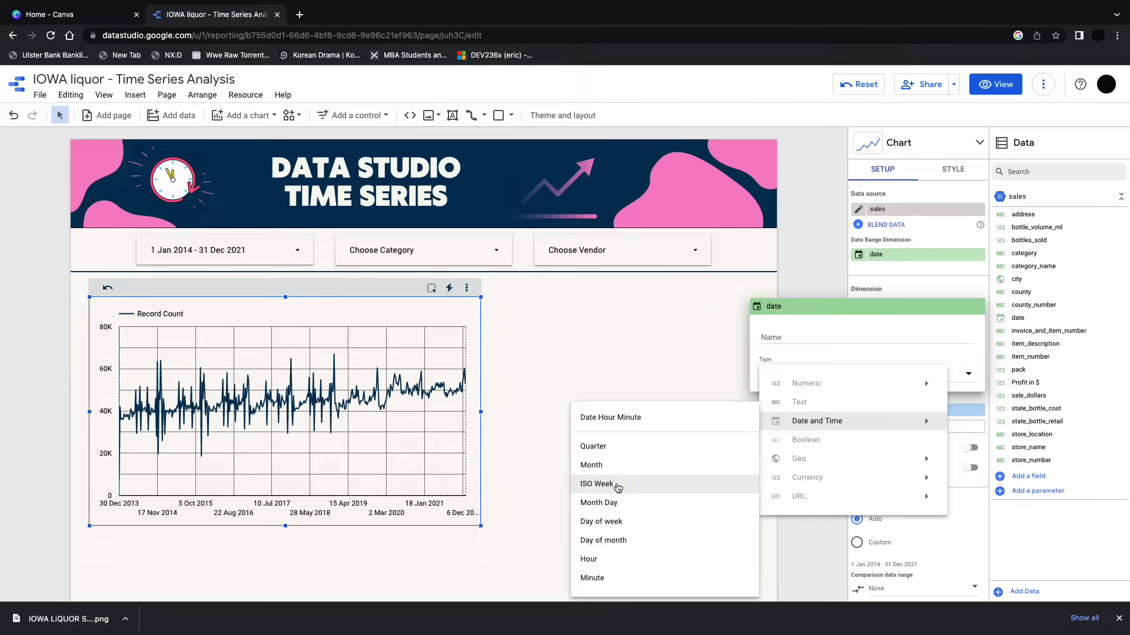
- Try Quarter and Month, then set the date dimension to Year Month and close the editor
click(608, 451)
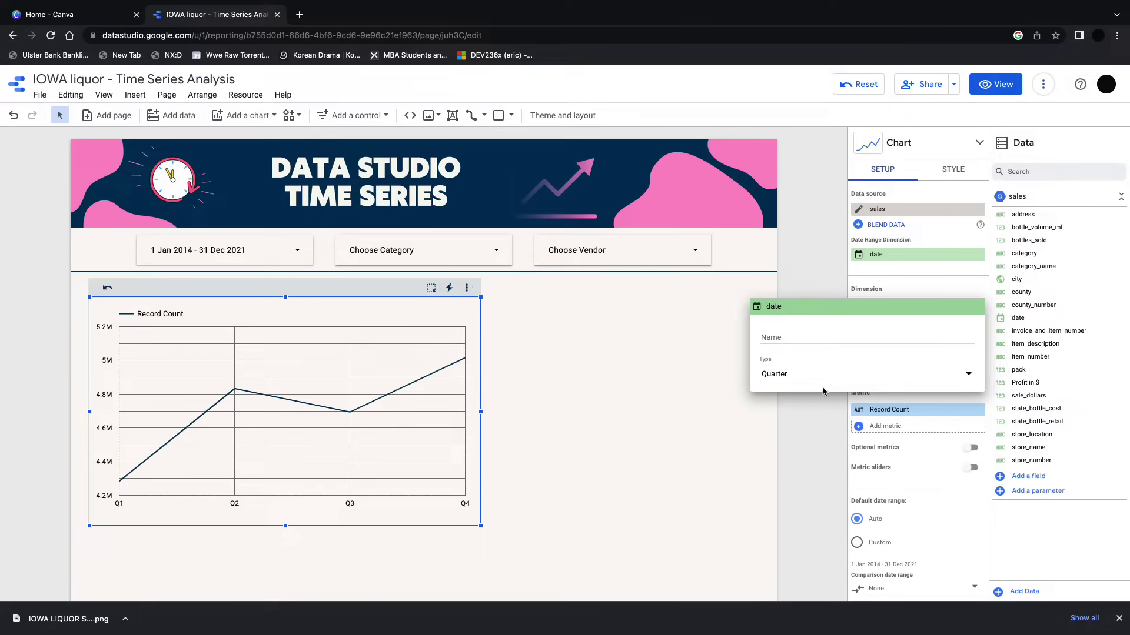
click(802, 377)
mouse_move(815, 425)
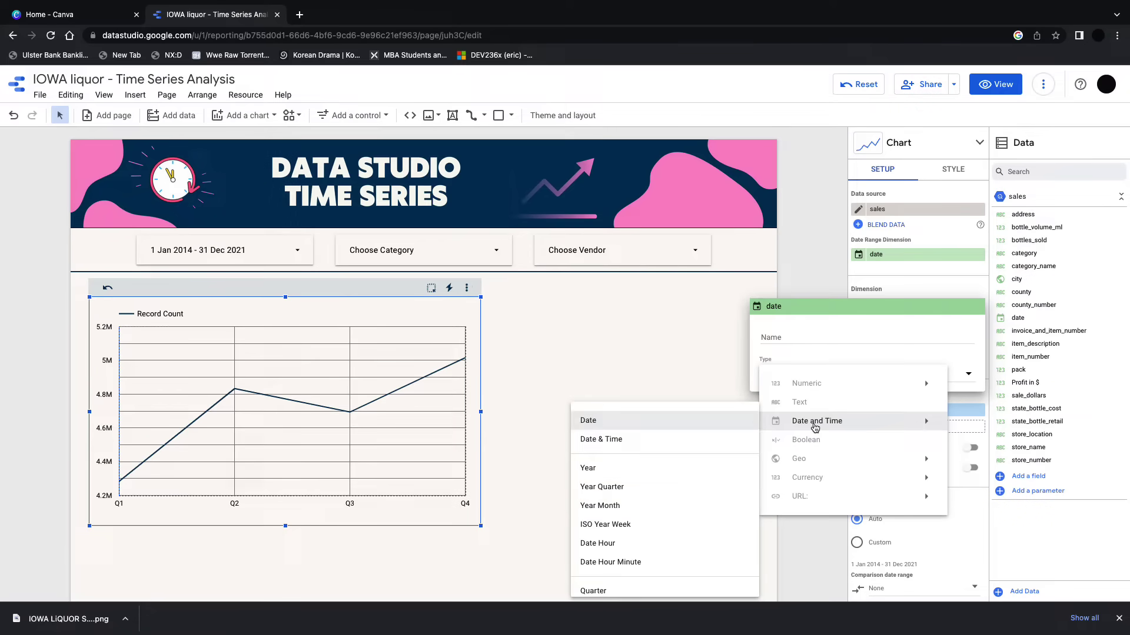
scroll(653, 506, down, 2)
click(636, 510)
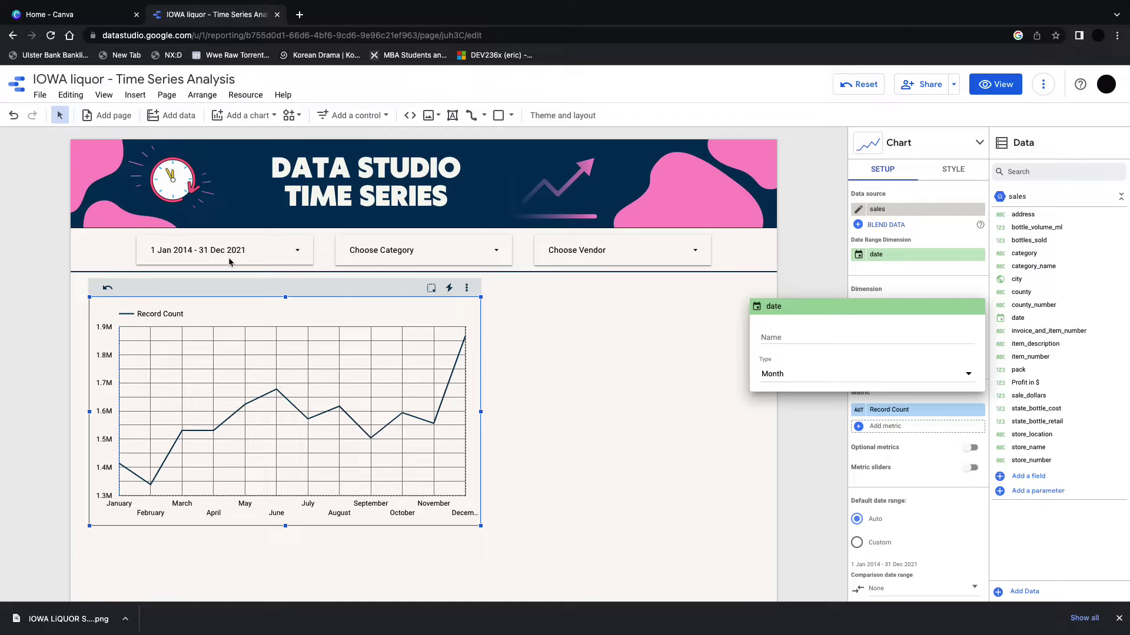
click(807, 381)
mouse_move(825, 422)
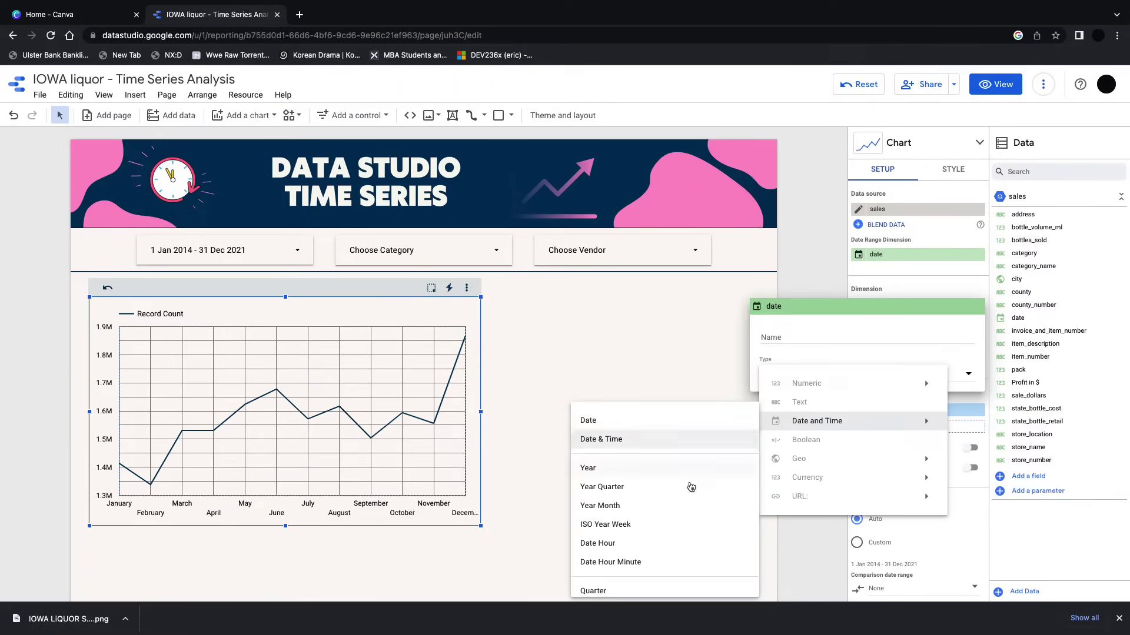
click(644, 509)
click(642, 493)
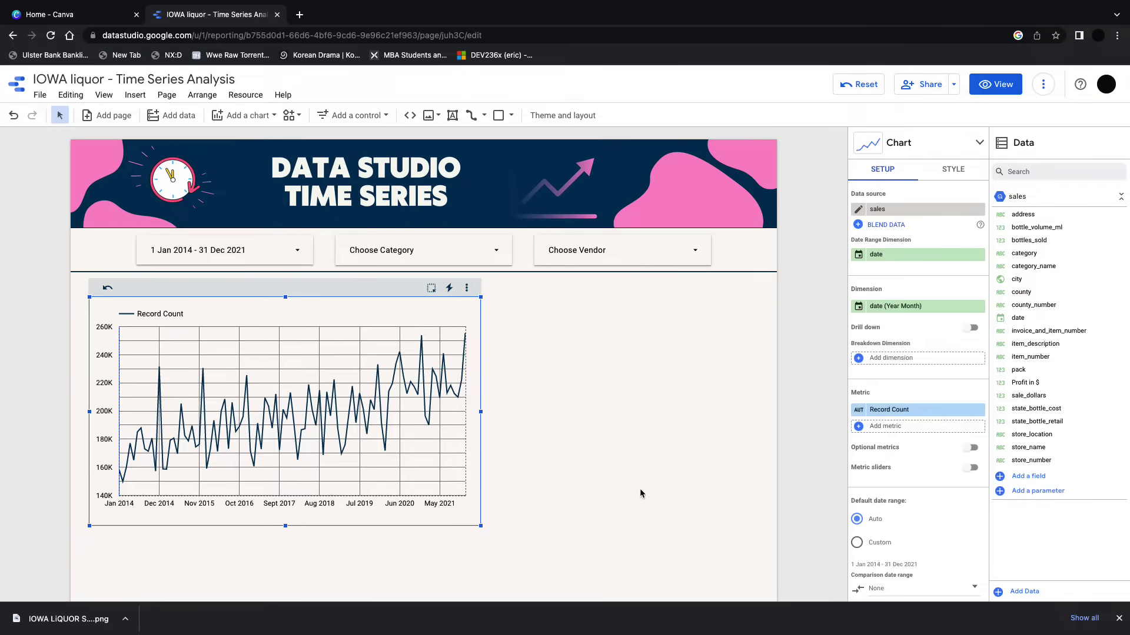
- Set the date range to 1 Jan 2020 – 31 Dec 2021 and make the chart narrower and taller
click(302, 248)
click(129, 307)
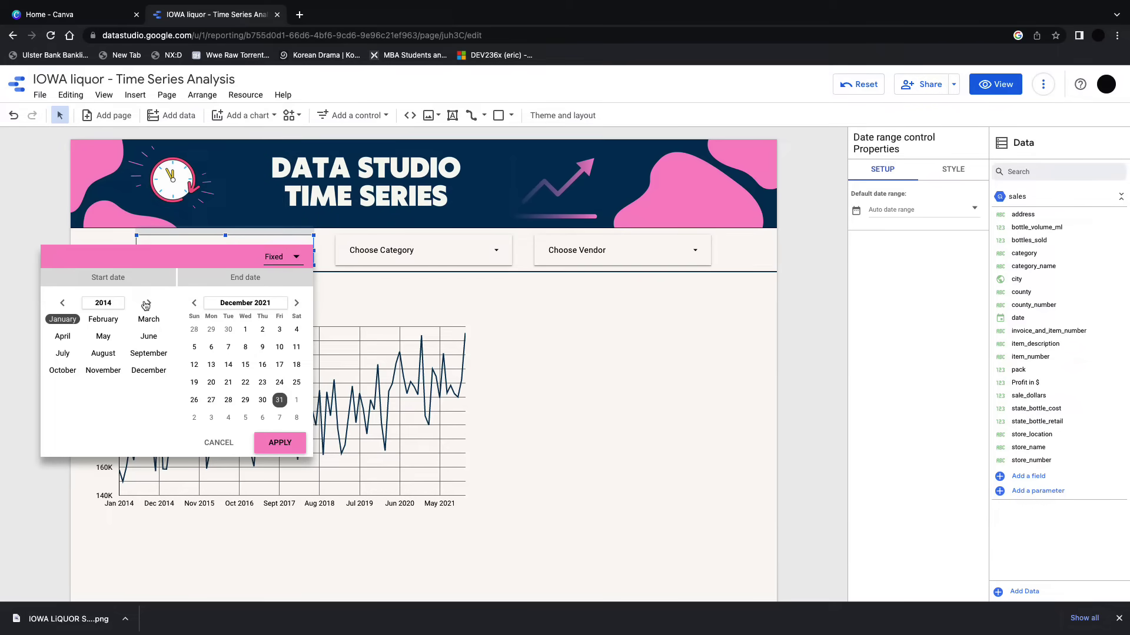
click(64, 320)
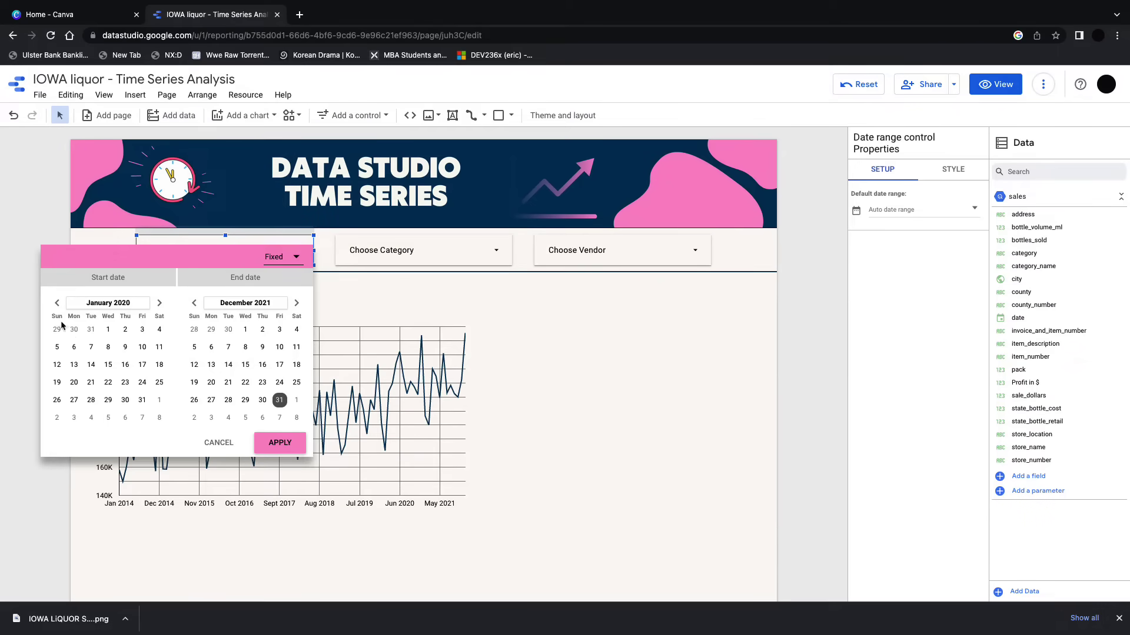
click(286, 452)
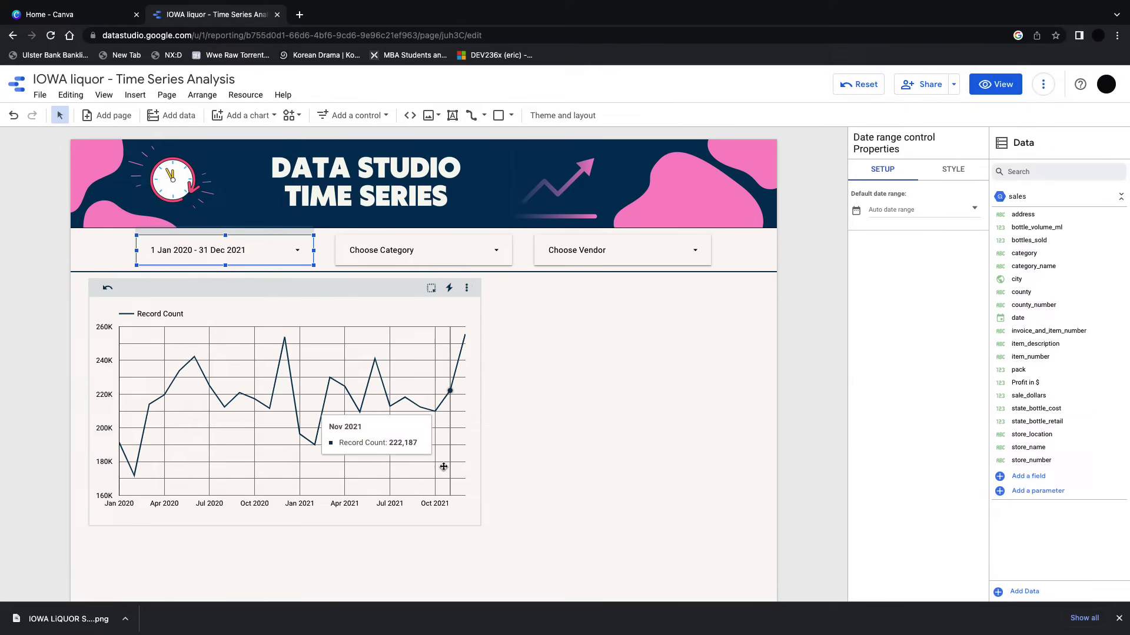
click(453, 491)
drag(482, 528, 436, 543)
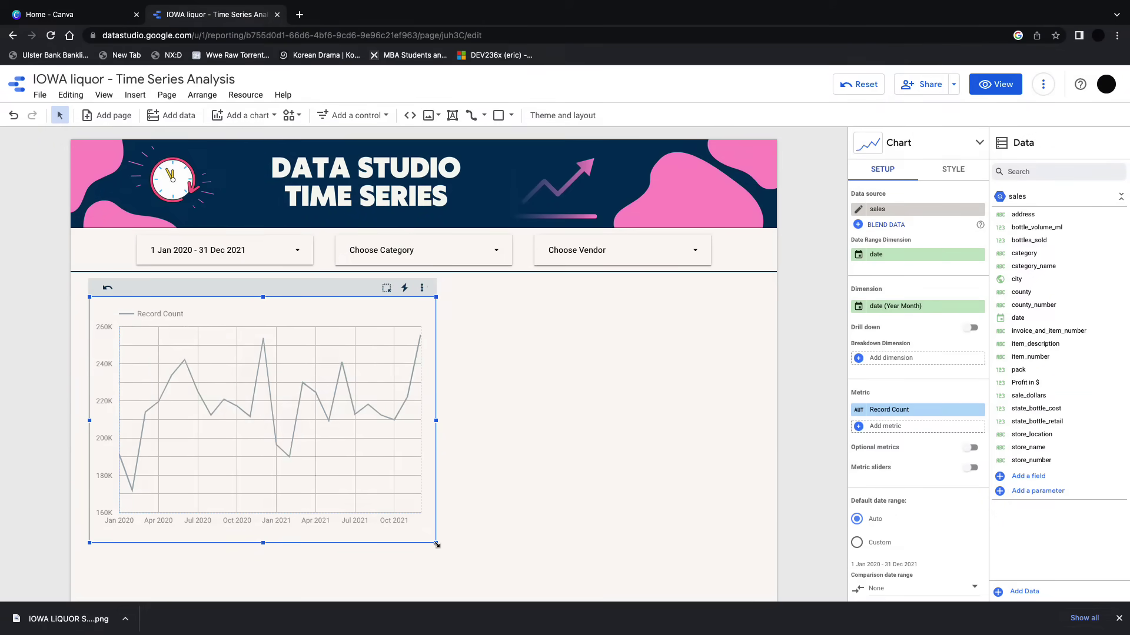
click(982, 143)
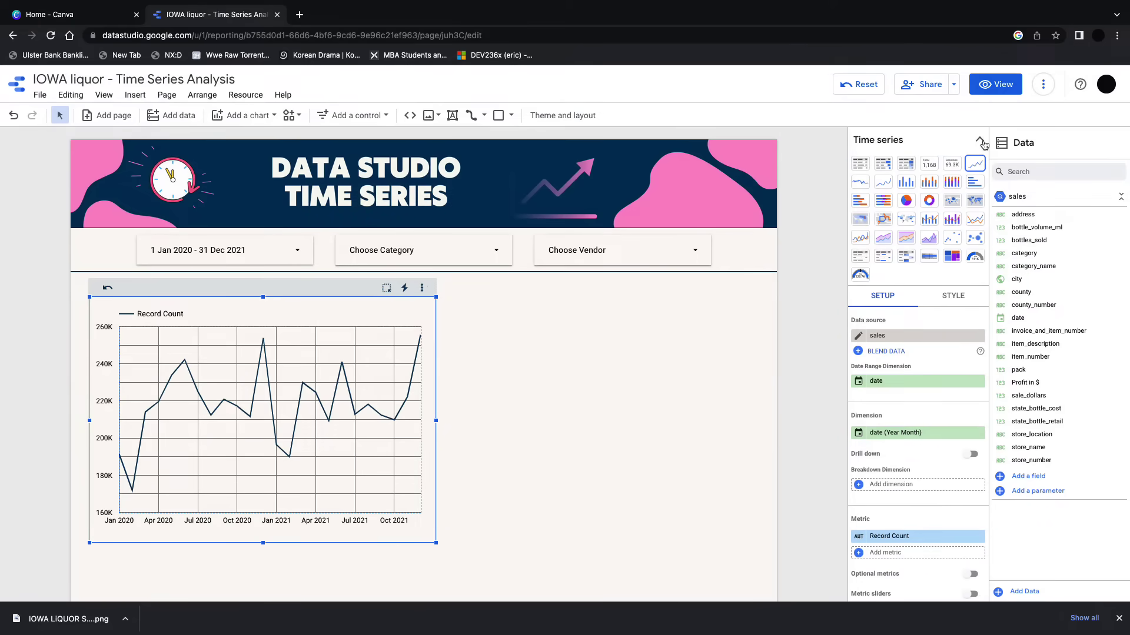
click(858, 187)
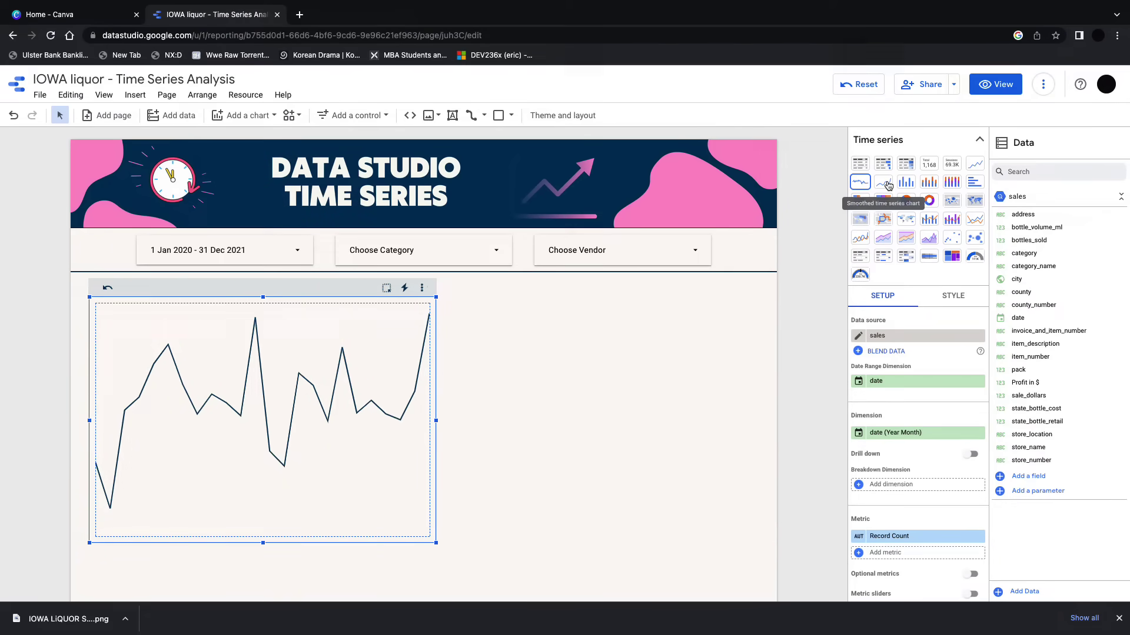
click(885, 185)
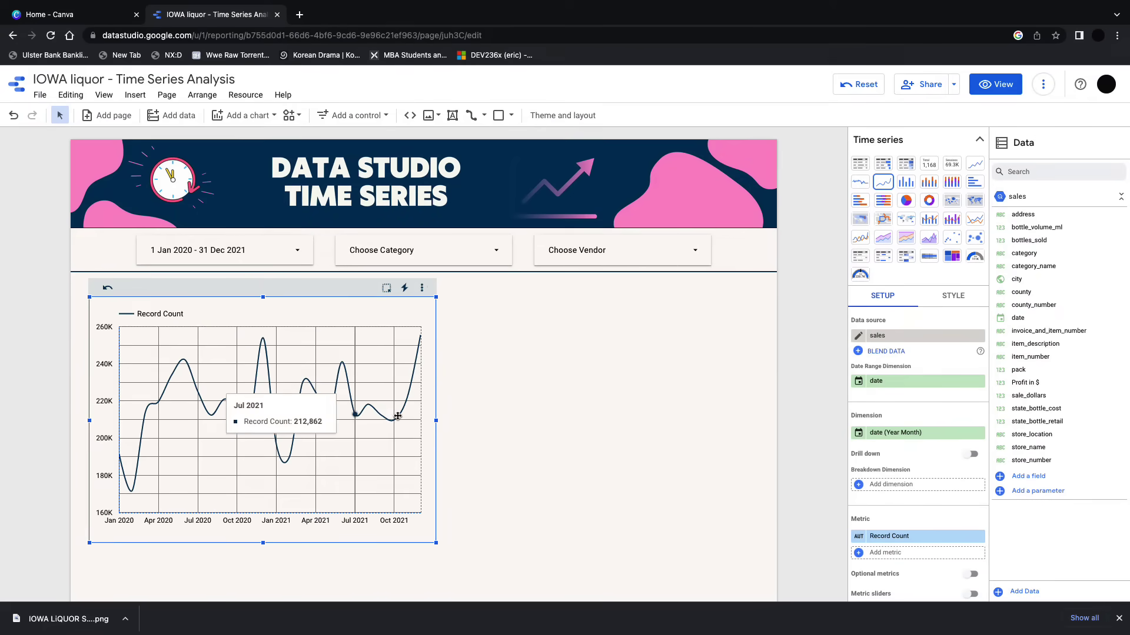
click(976, 165)
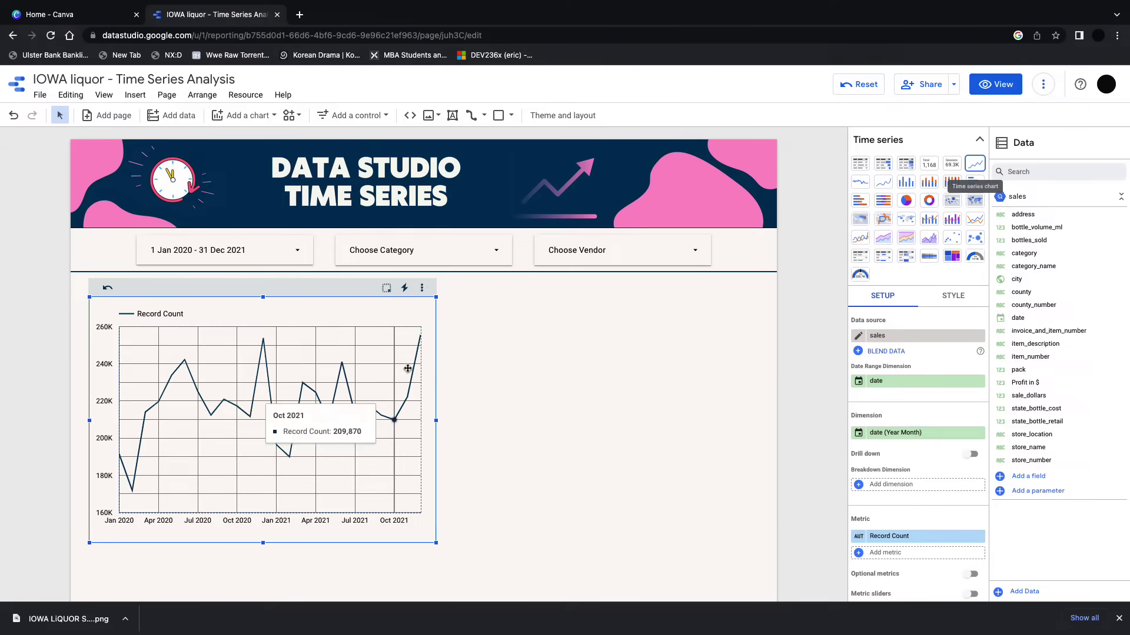
scroll(913, 400, down, 1)
scroll(914, 399, down, 3)
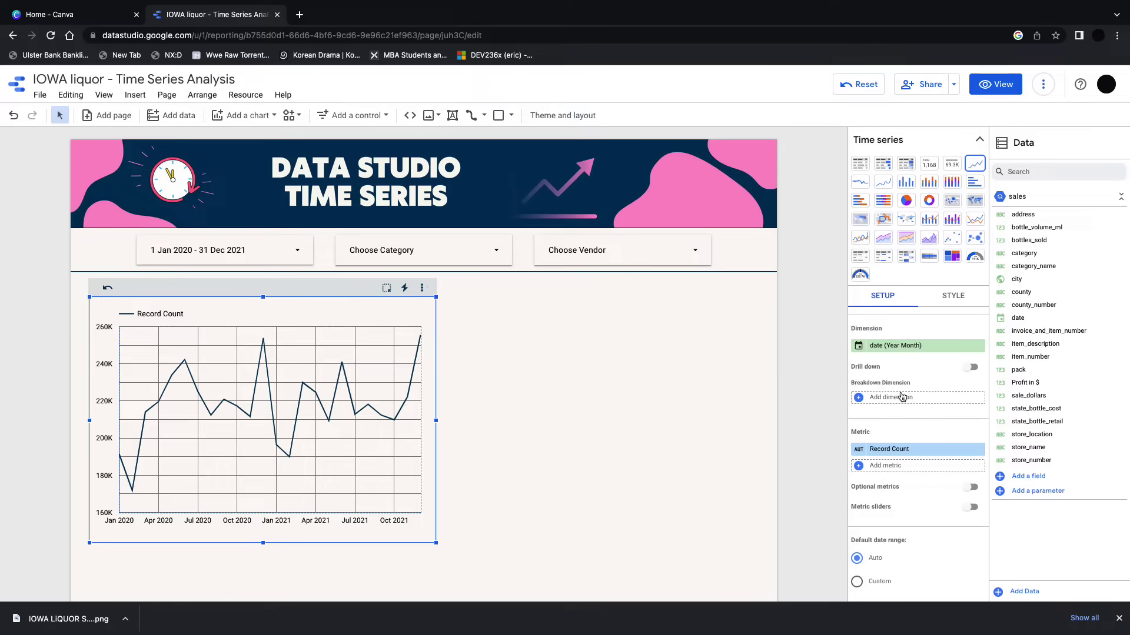
- Add Profit in $ and sale_dollars as chart metrics alongside Record Count
scroll(862, 436, down, 1)
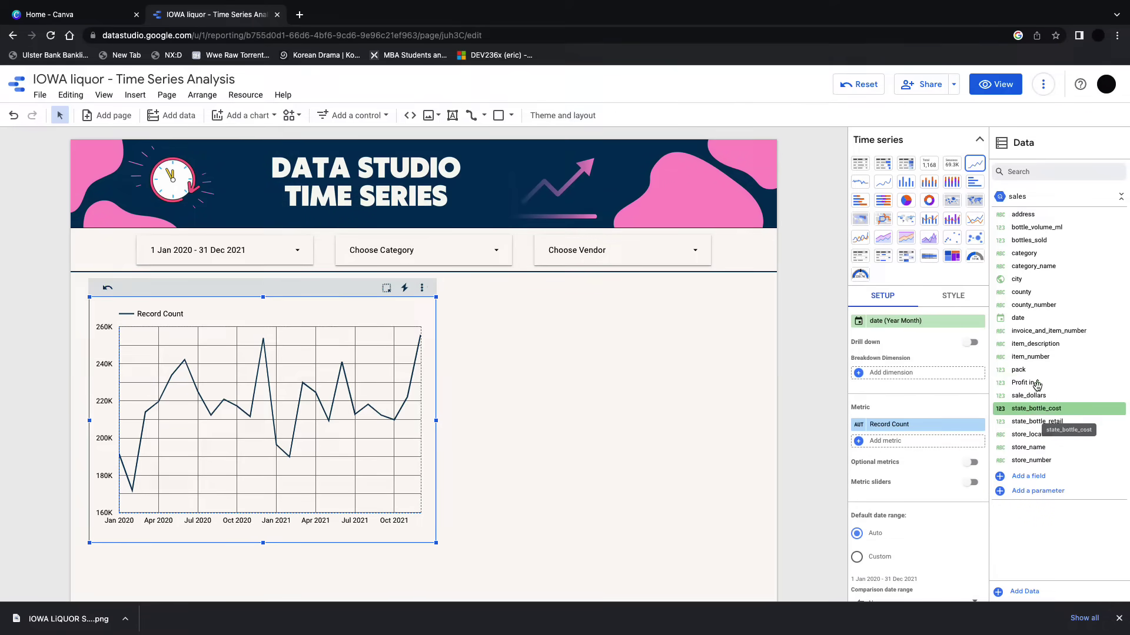
drag(1034, 382, 886, 412)
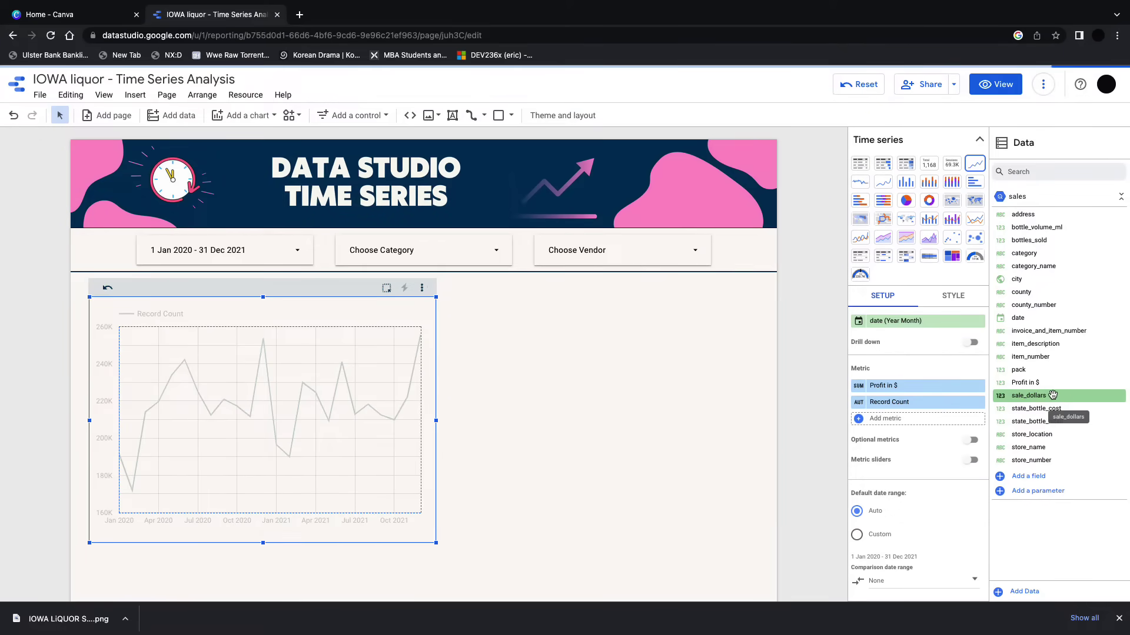
drag(1036, 395, 915, 402)
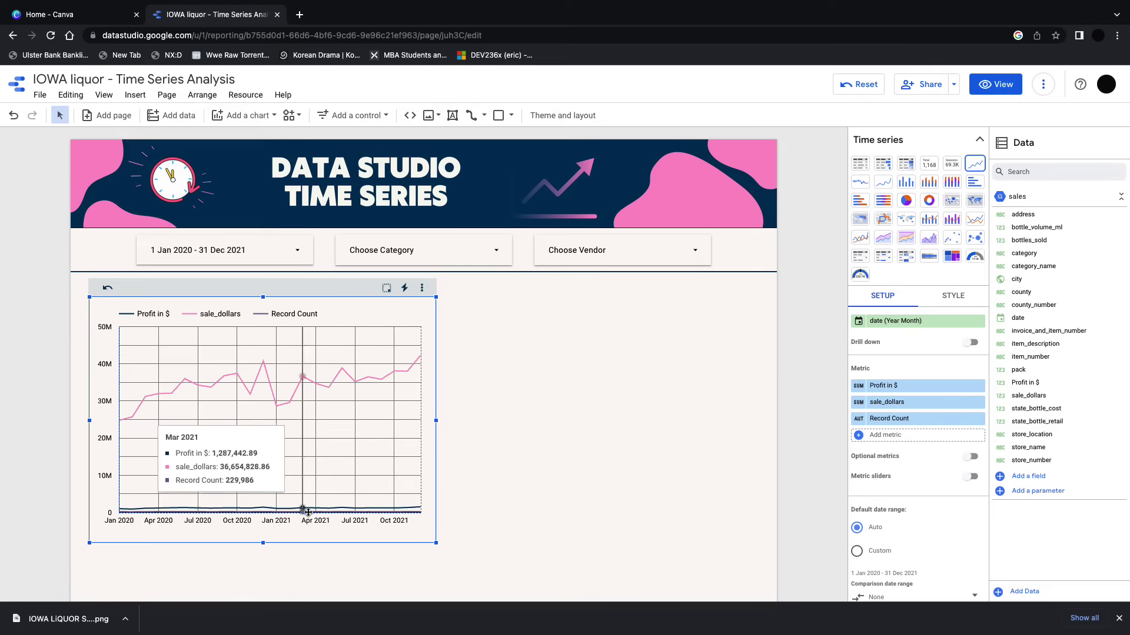
- Move sale_dollars and Record Count to Optional metrics, test the toggle, leaving only Profit in $
drag(888, 402, 903, 462)
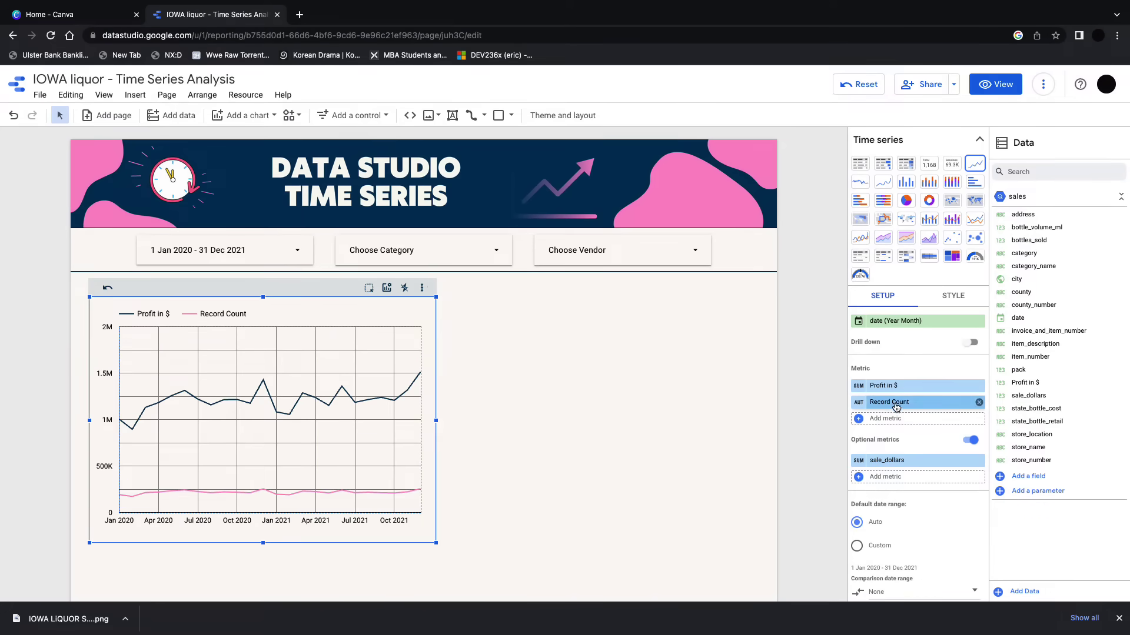
drag(899, 407, 899, 464)
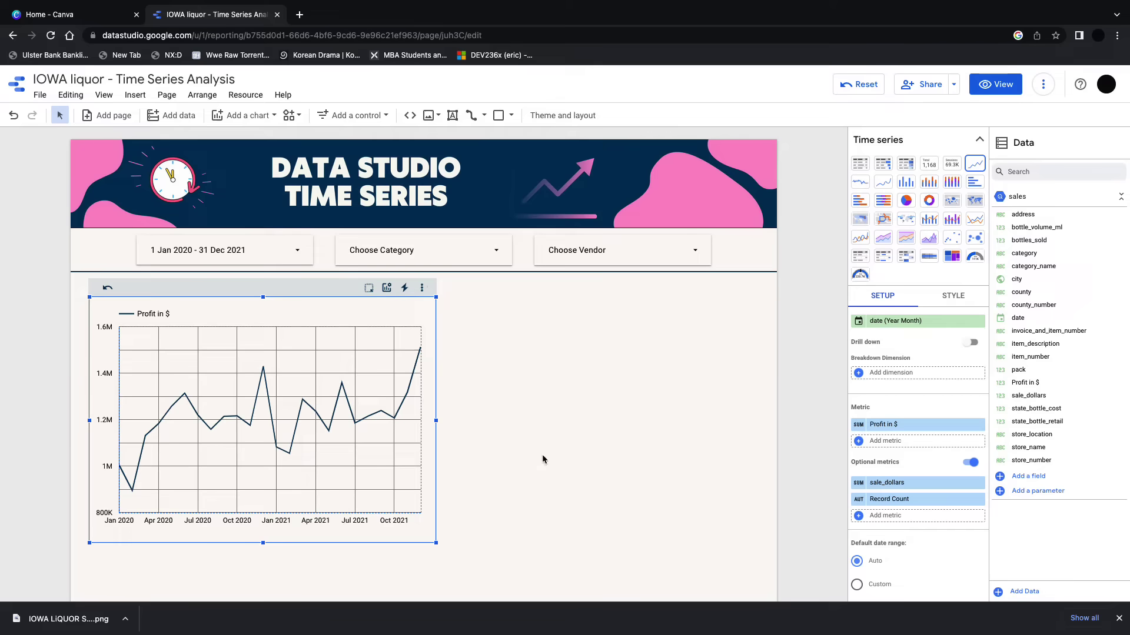
click(388, 287)
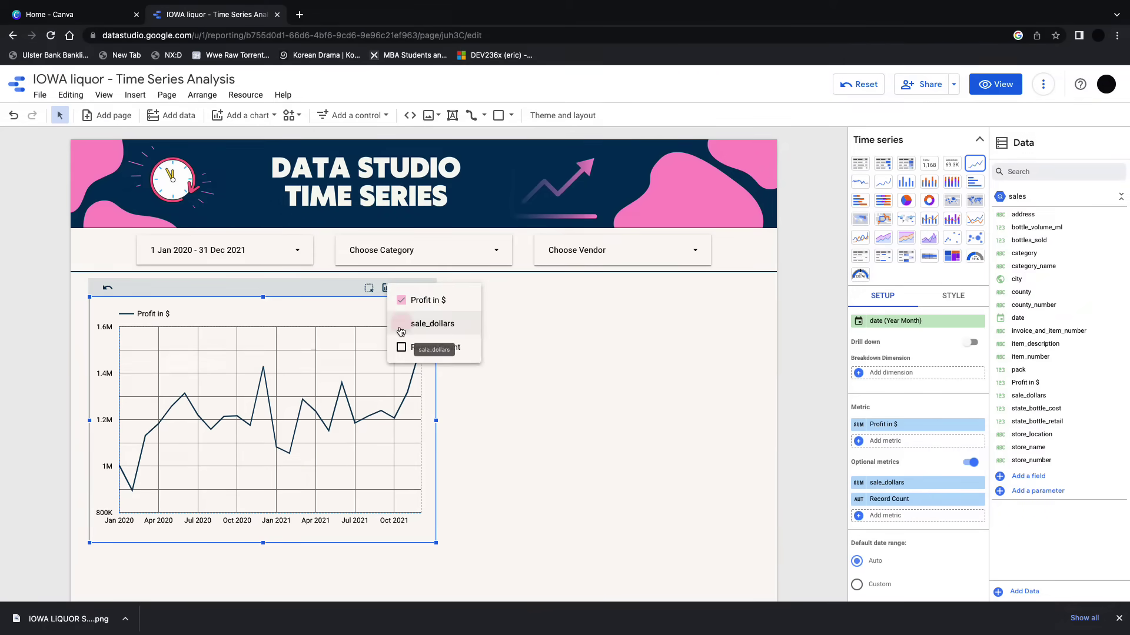
click(400, 324)
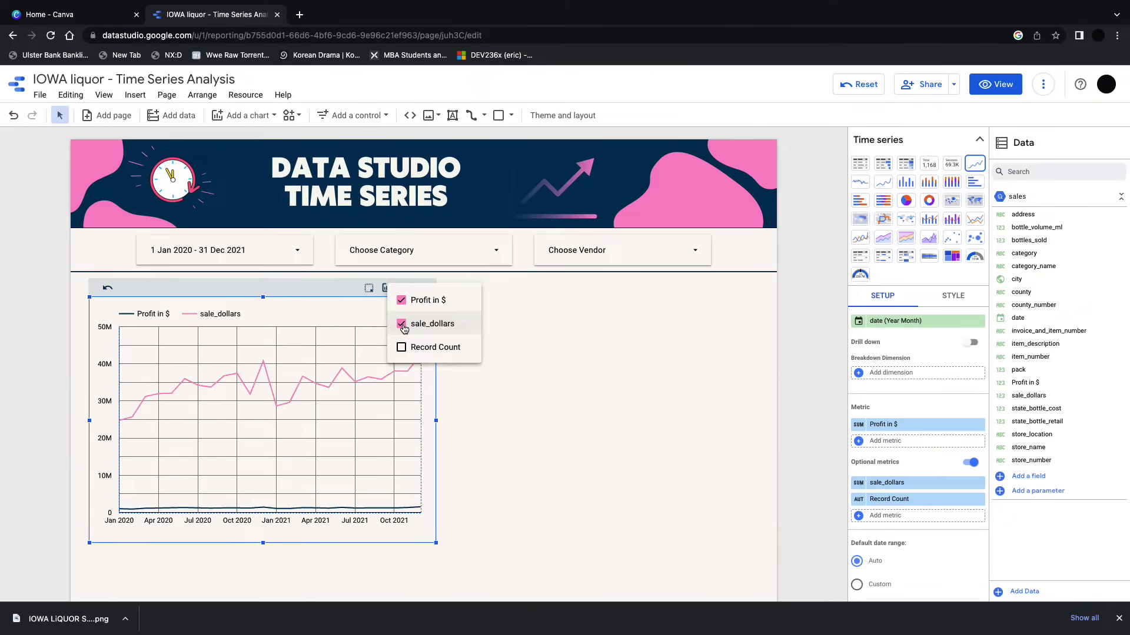
click(403, 304)
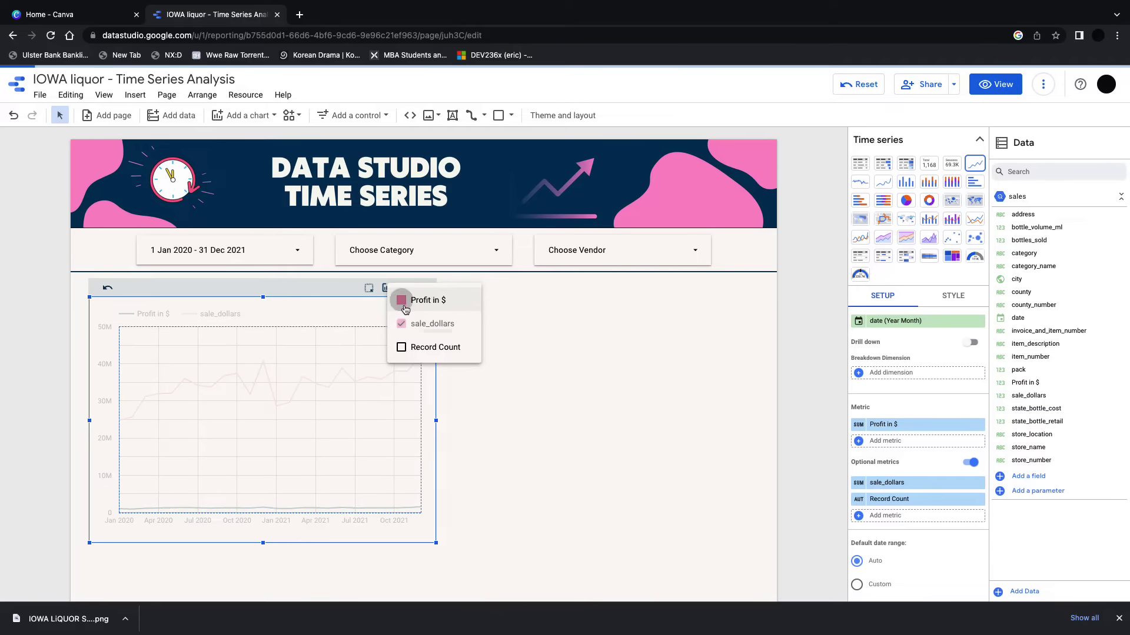
click(402, 347)
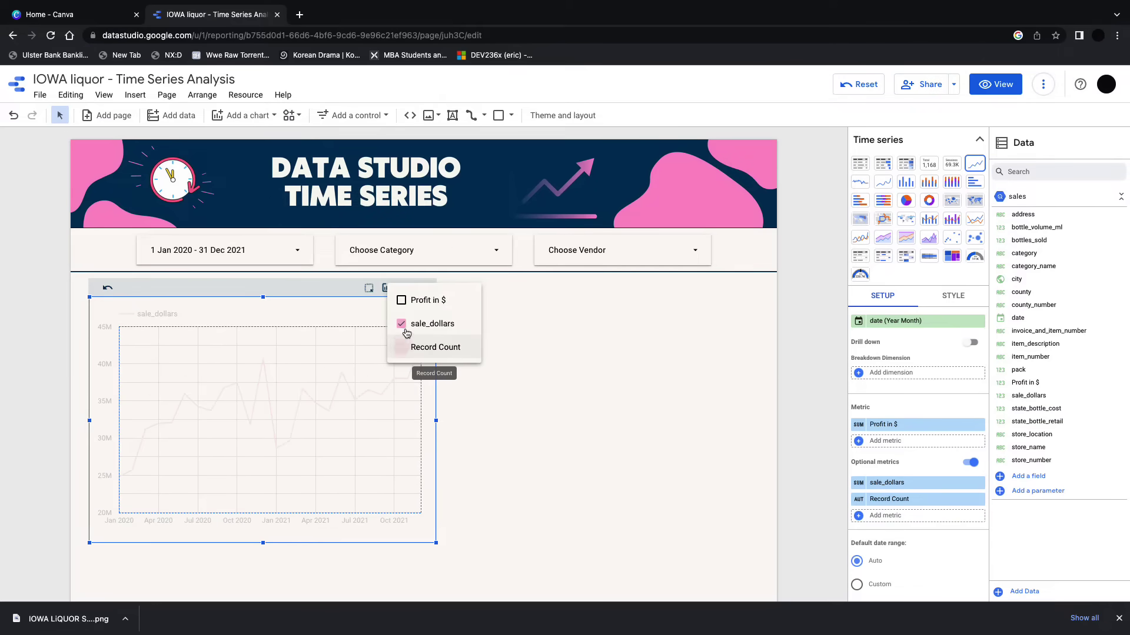
click(402, 324)
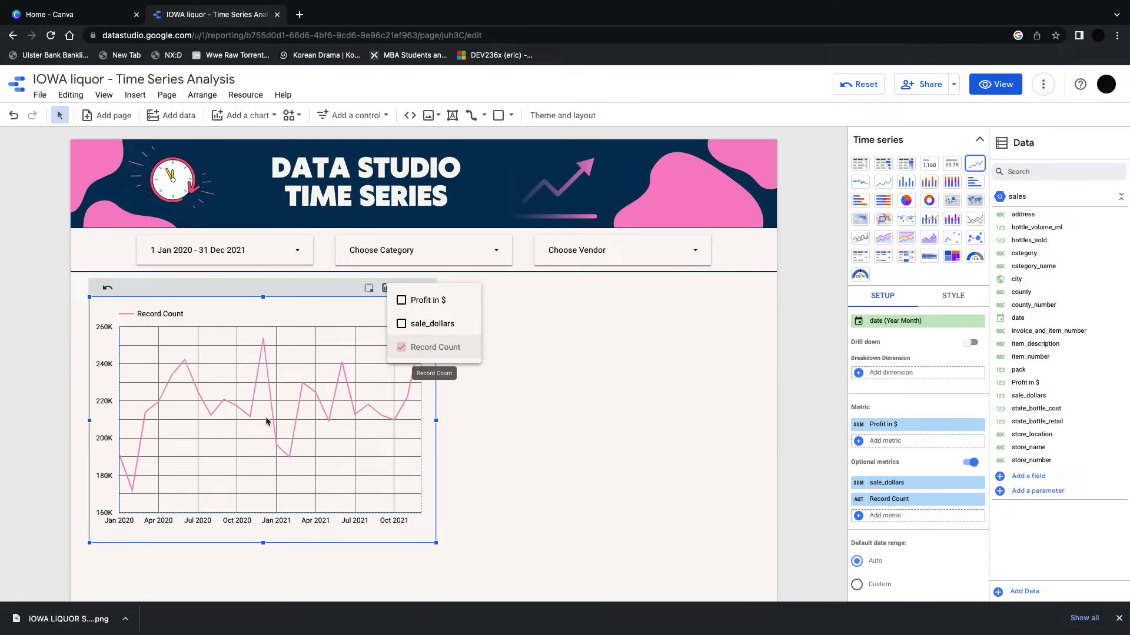
click(399, 303)
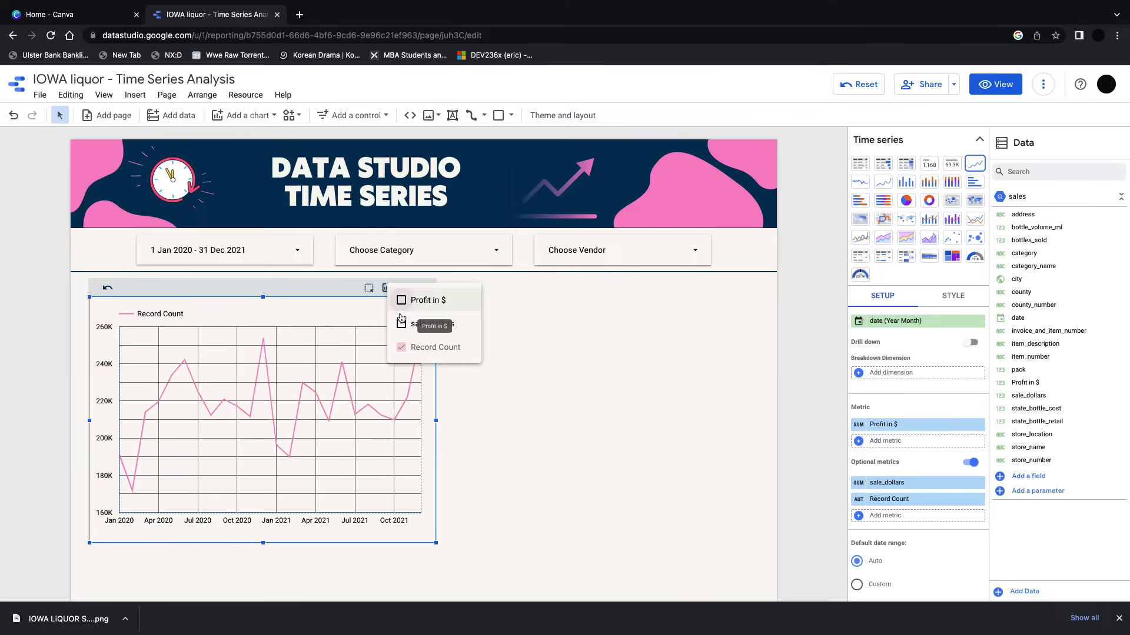
click(401, 348)
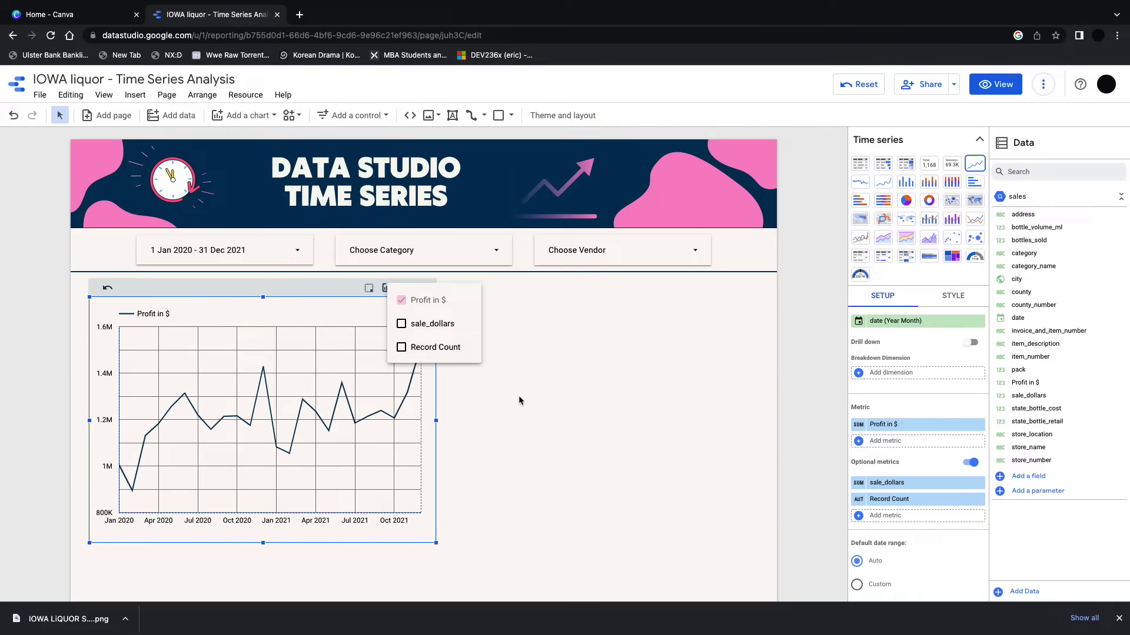
- Set the chart's comparison date range to Previous period, adding a grey previous-period Profit line
scroll(902, 419, down, 3)
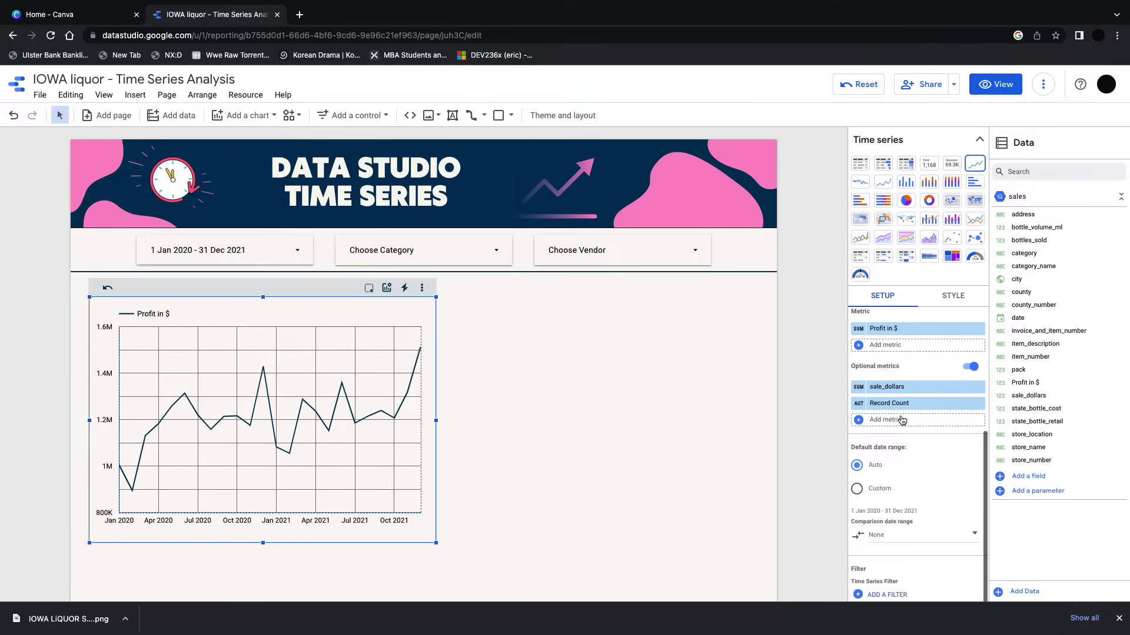
scroll(902, 420, down, 1)
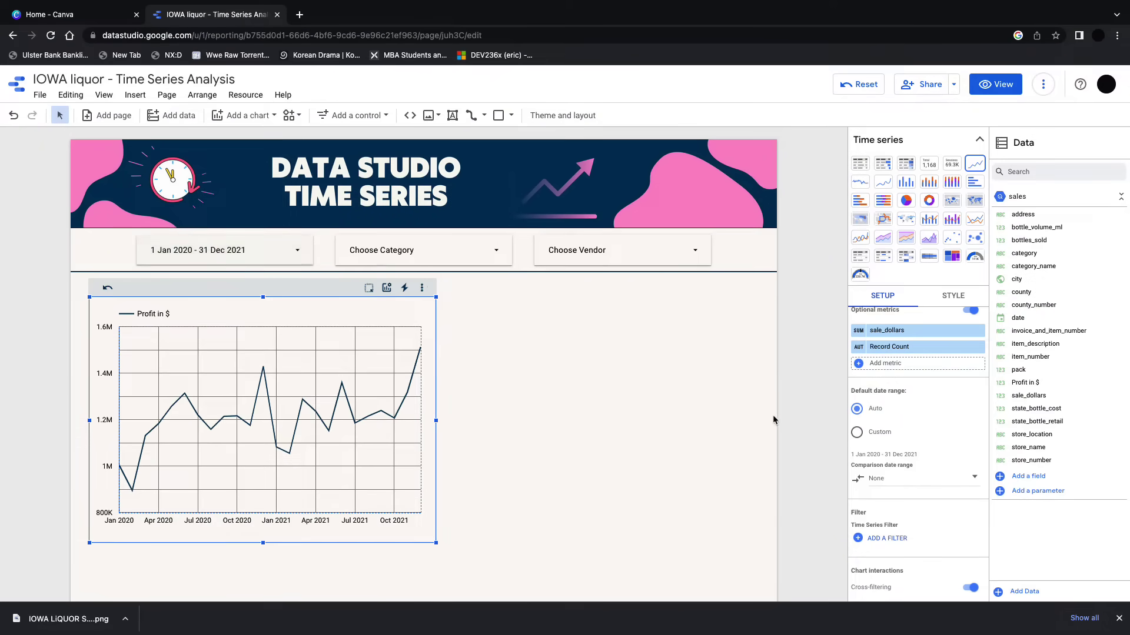
click(898, 483)
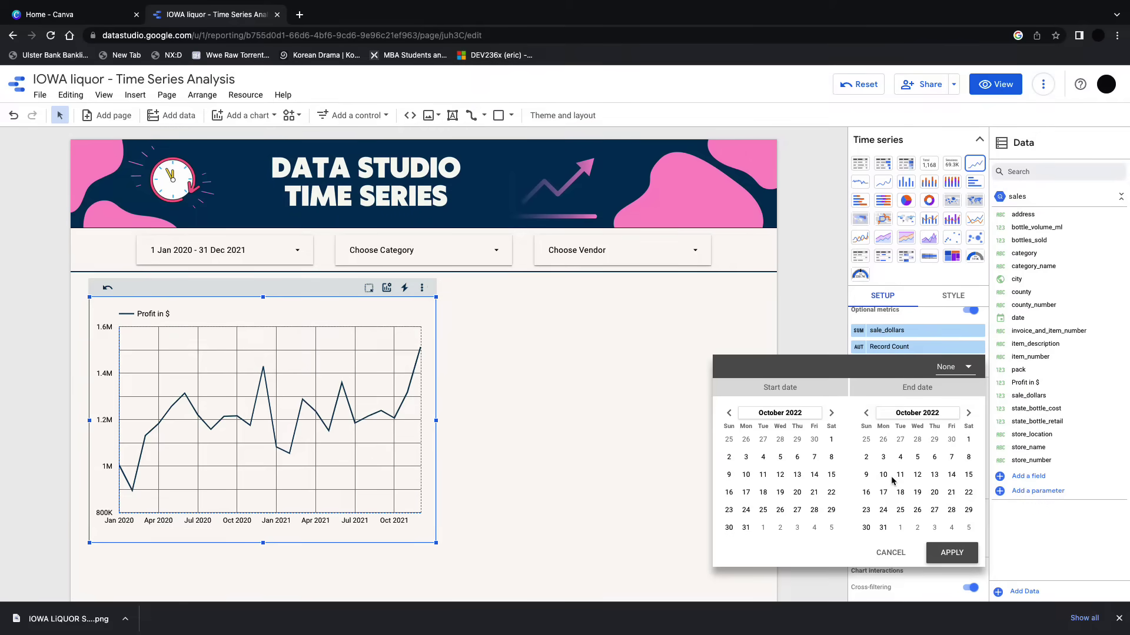
click(965, 369)
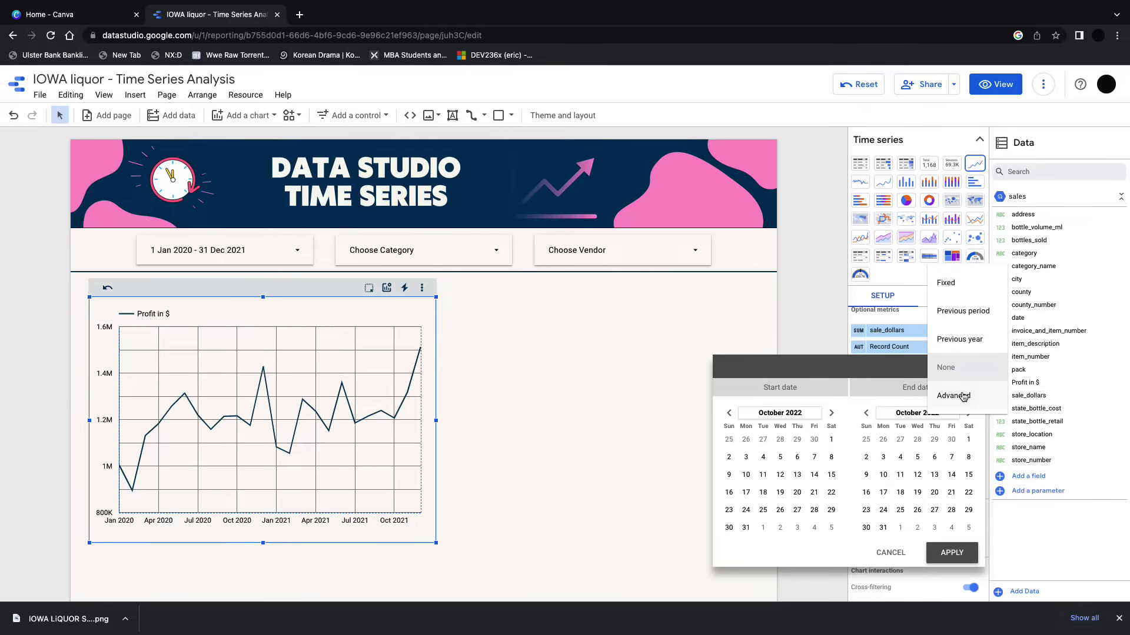
click(969, 316)
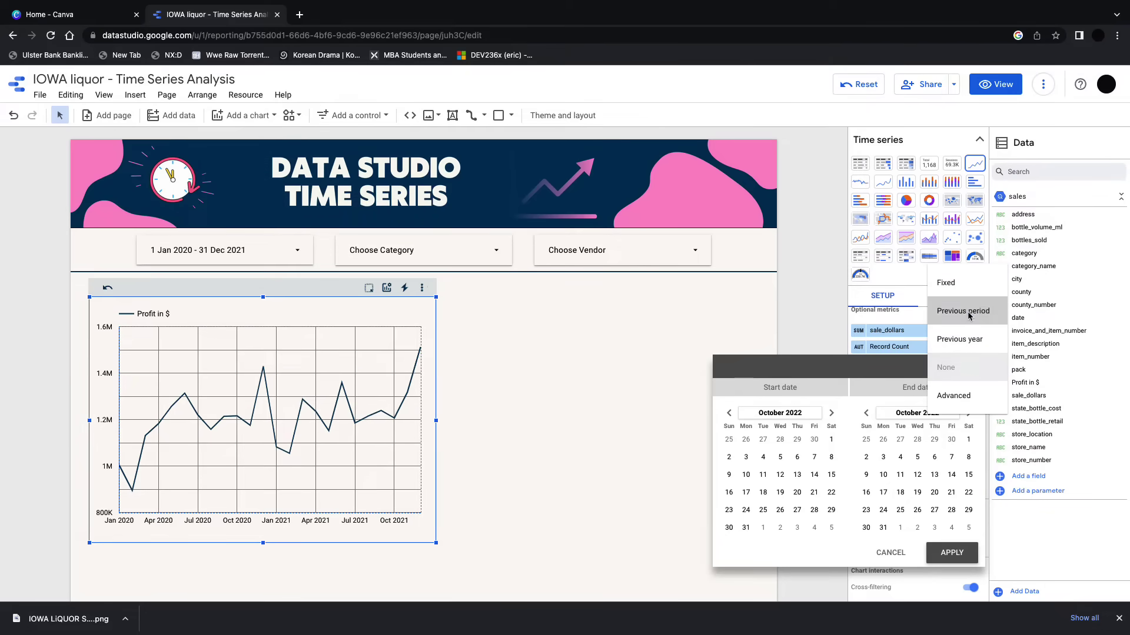
click(952, 553)
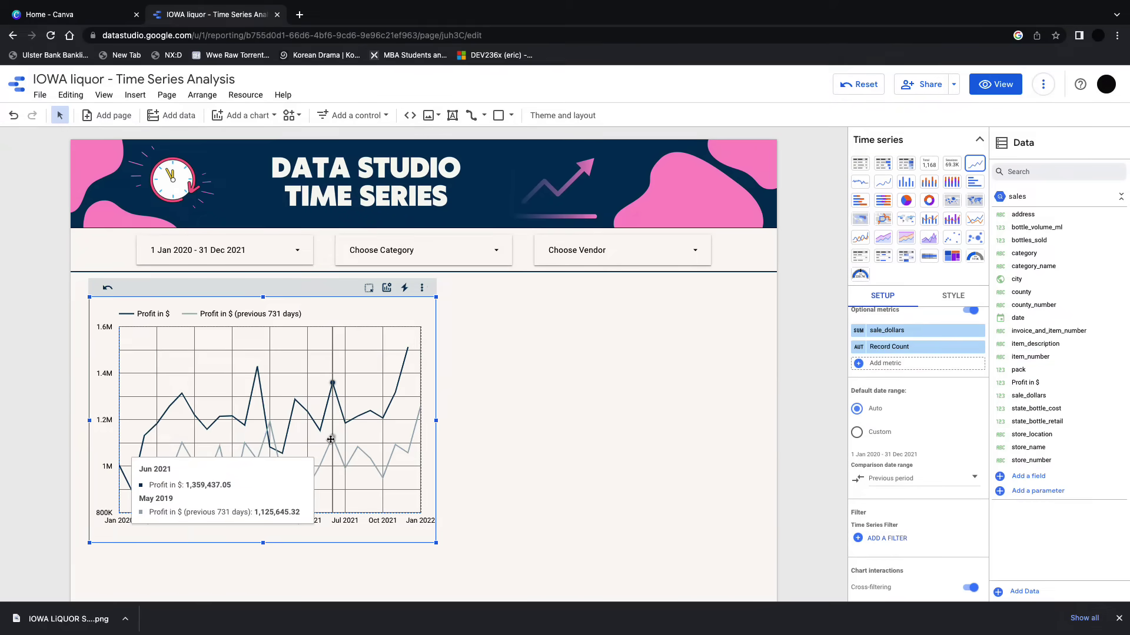
- Set the report date range to 1 January – 31 December 2021
click(295, 252)
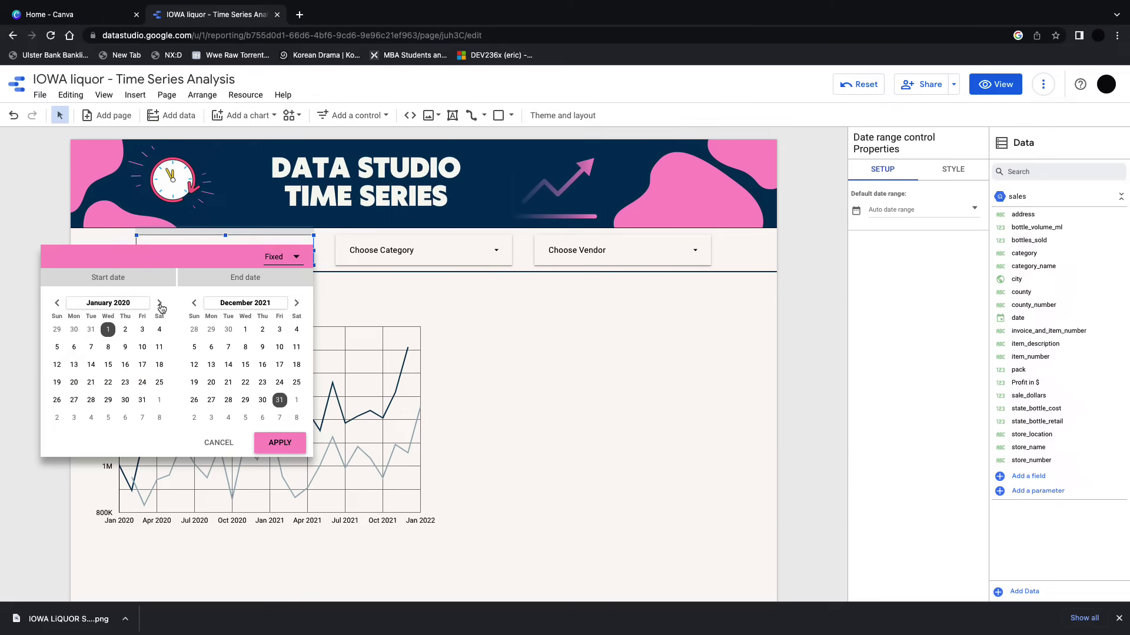
click(108, 303)
click(146, 305)
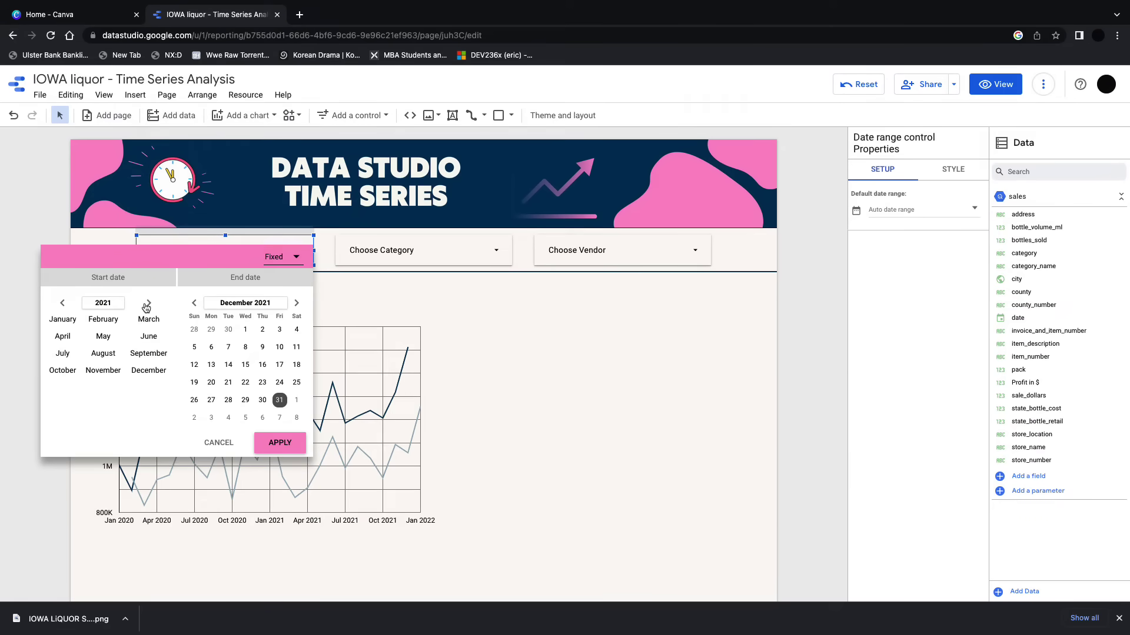
click(57, 319)
click(141, 331)
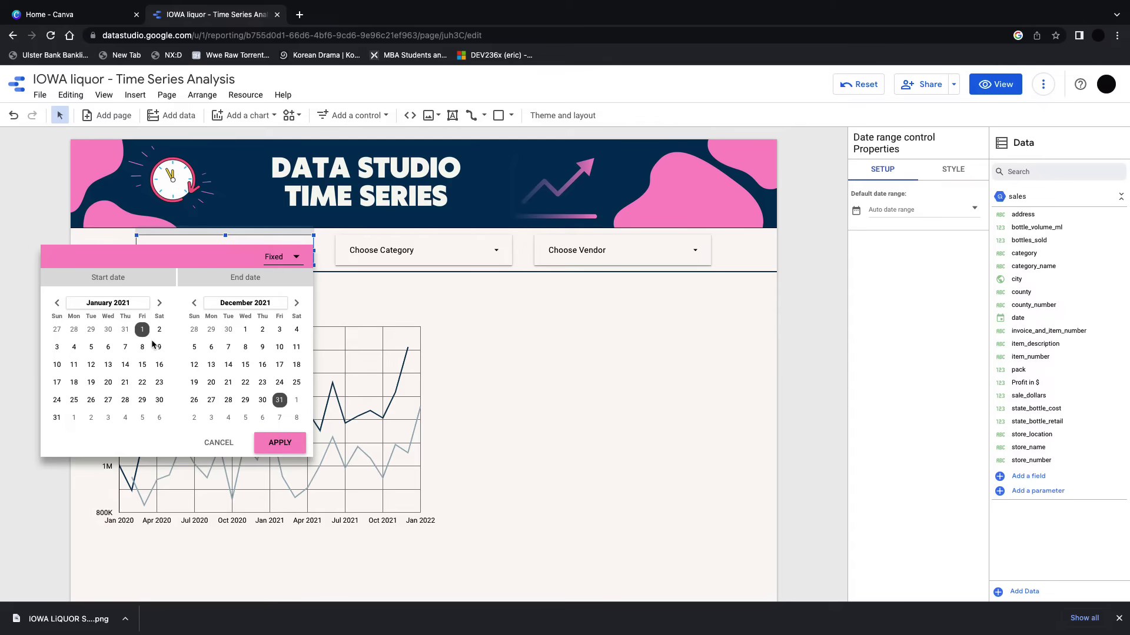
click(280, 443)
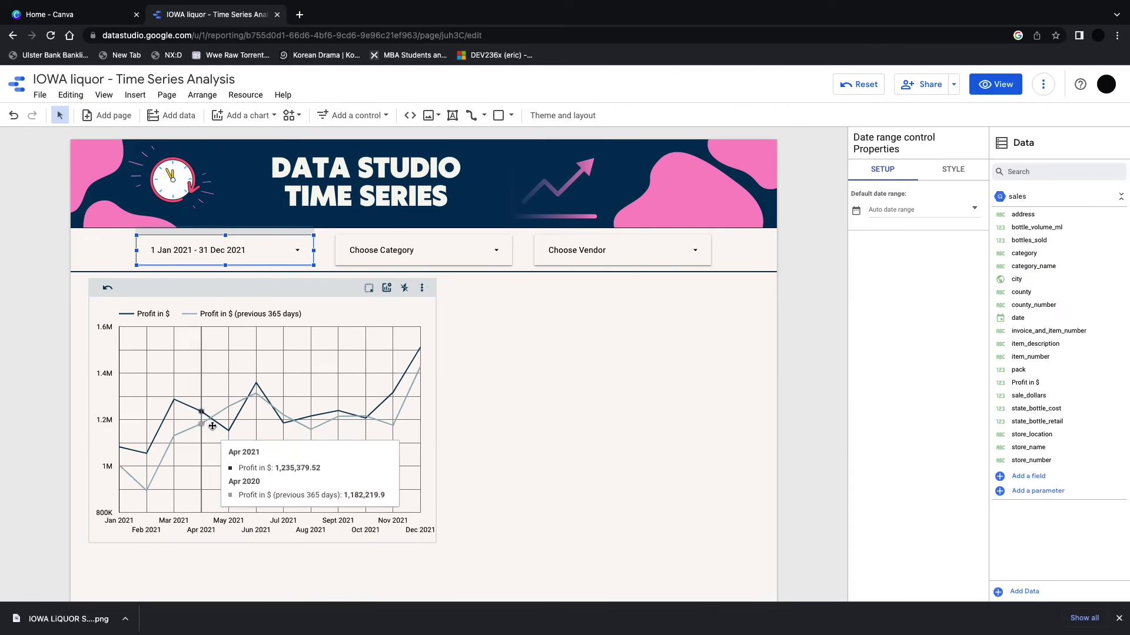
click(351, 525)
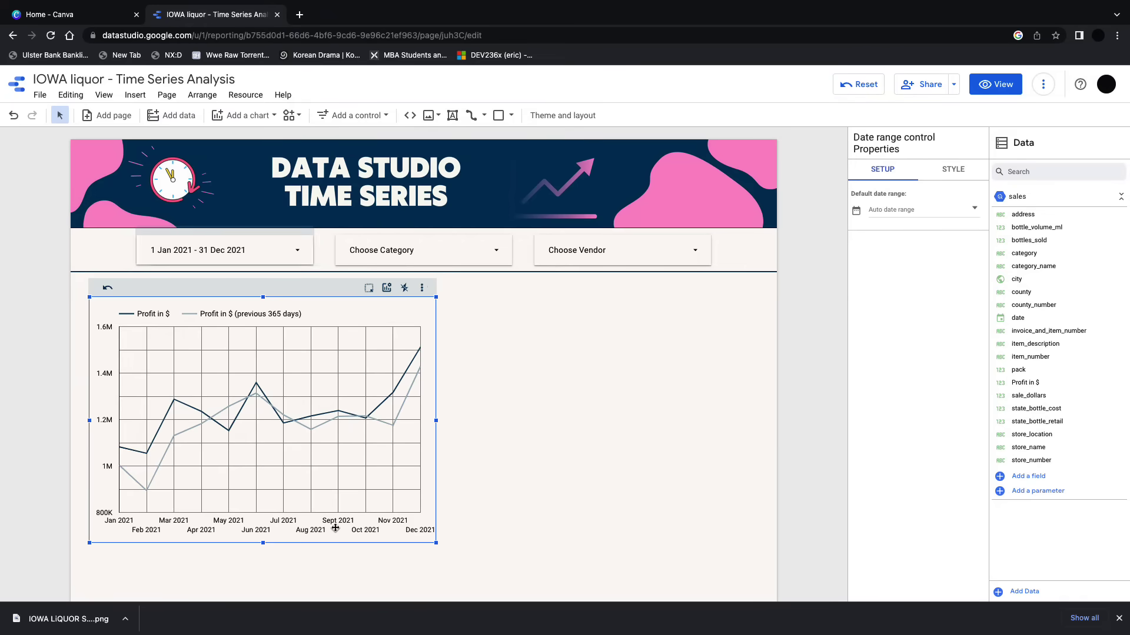
- Resize the Profit chart, then place a new table beside it and enlarge it
drag(436, 542, 353, 571)
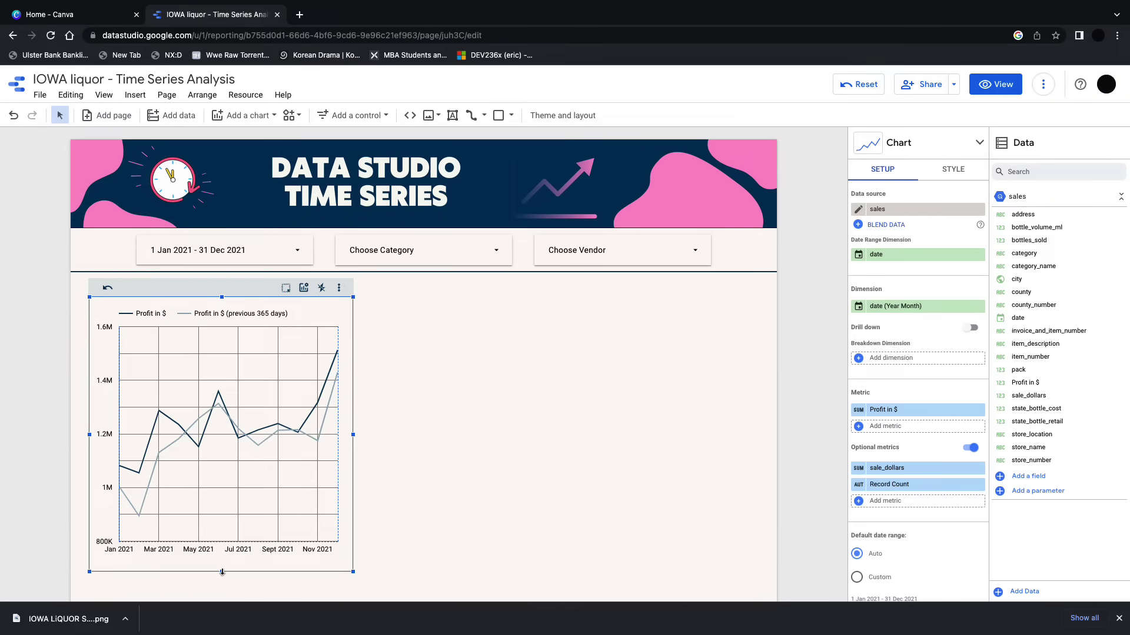
drag(222, 572, 228, 532)
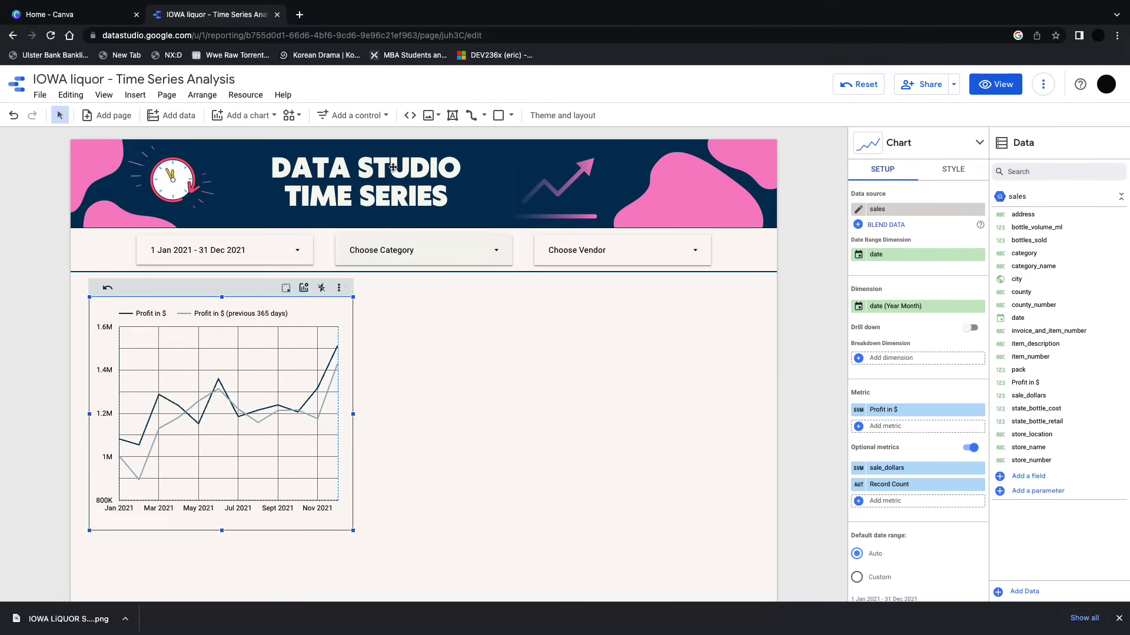
click(271, 116)
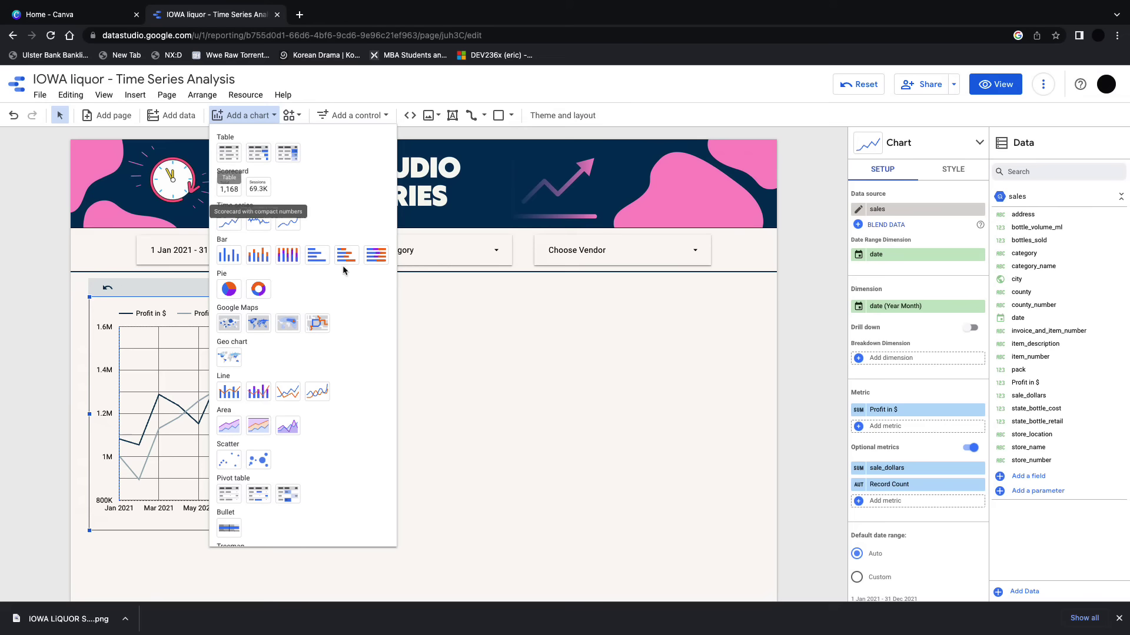
click(229, 152)
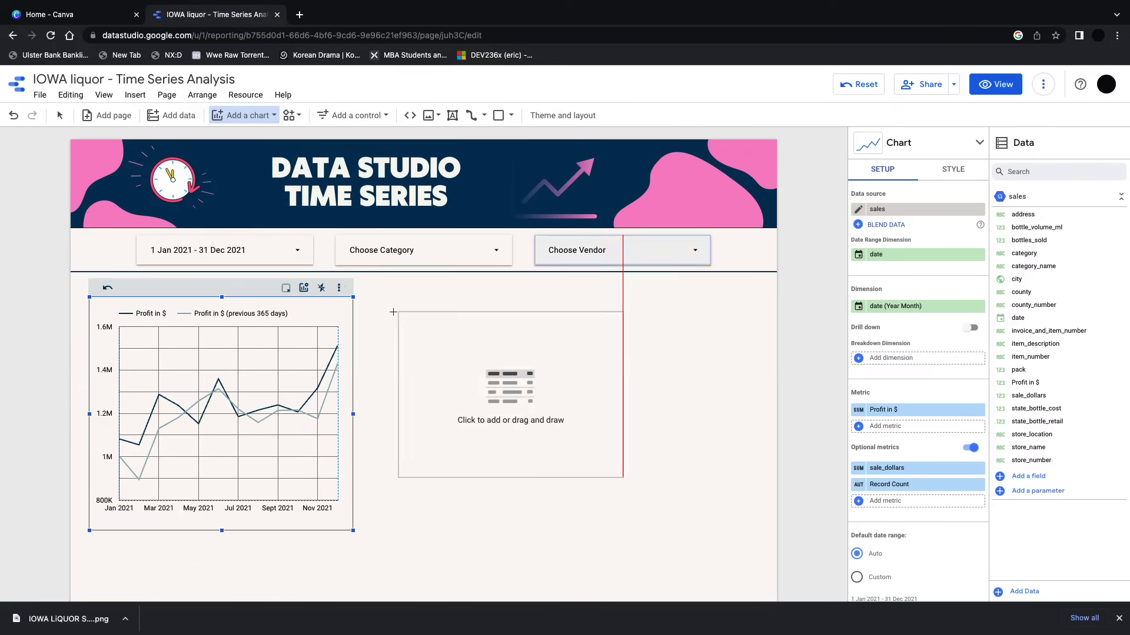
click(407, 292)
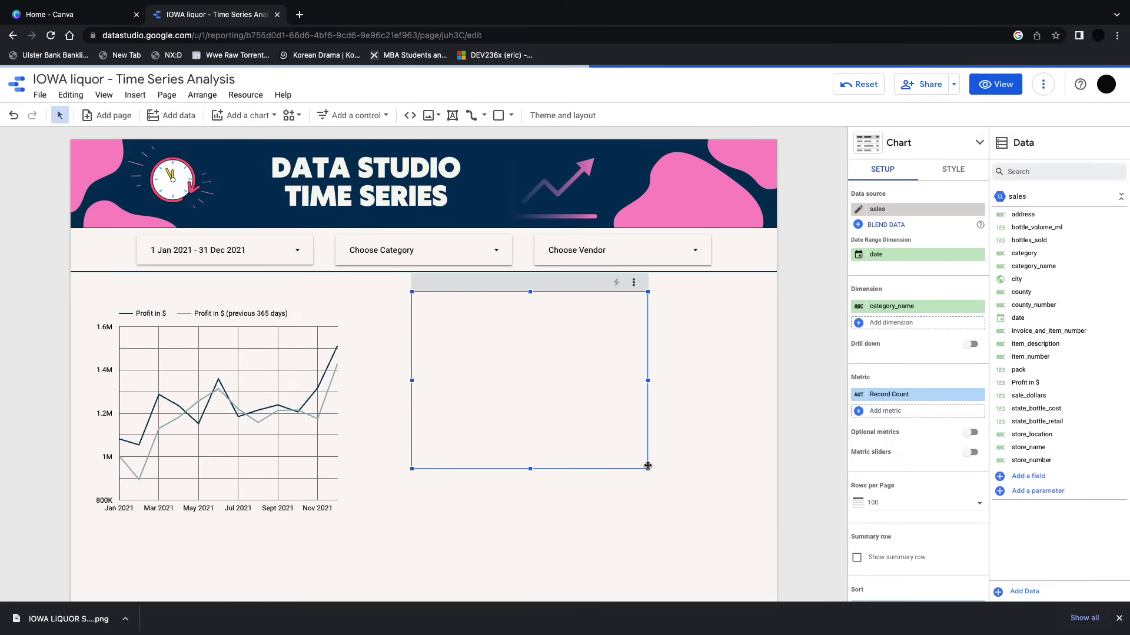
drag(648, 466, 746, 579)
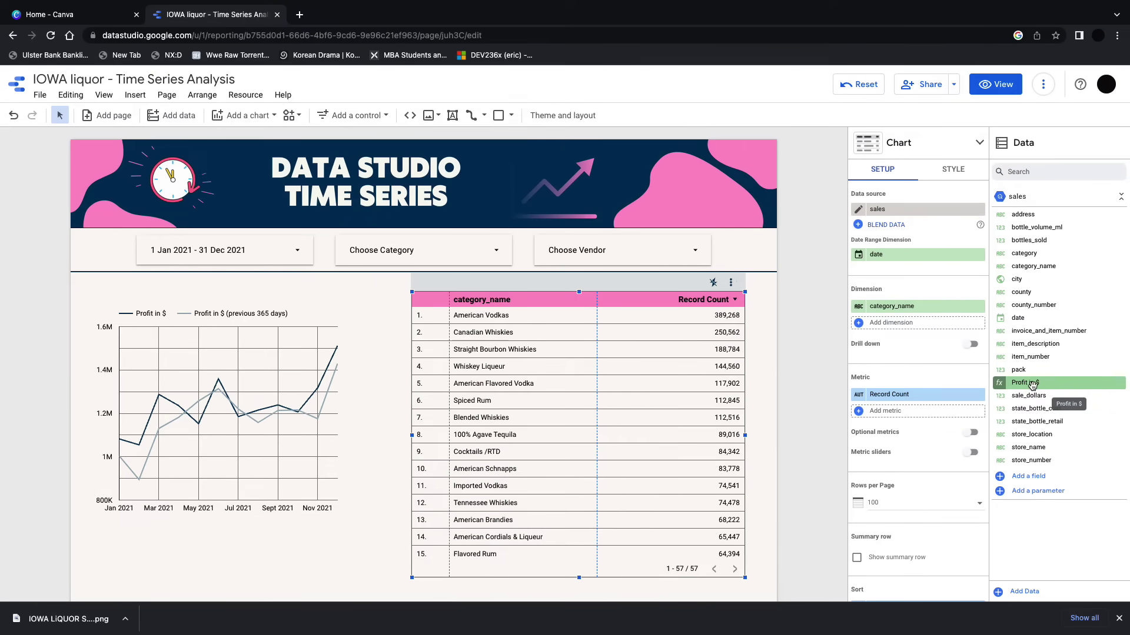
- Add Profit in $ to the table, rename it Profit, and auto-fit the column widths
drag(1031, 383, 898, 433)
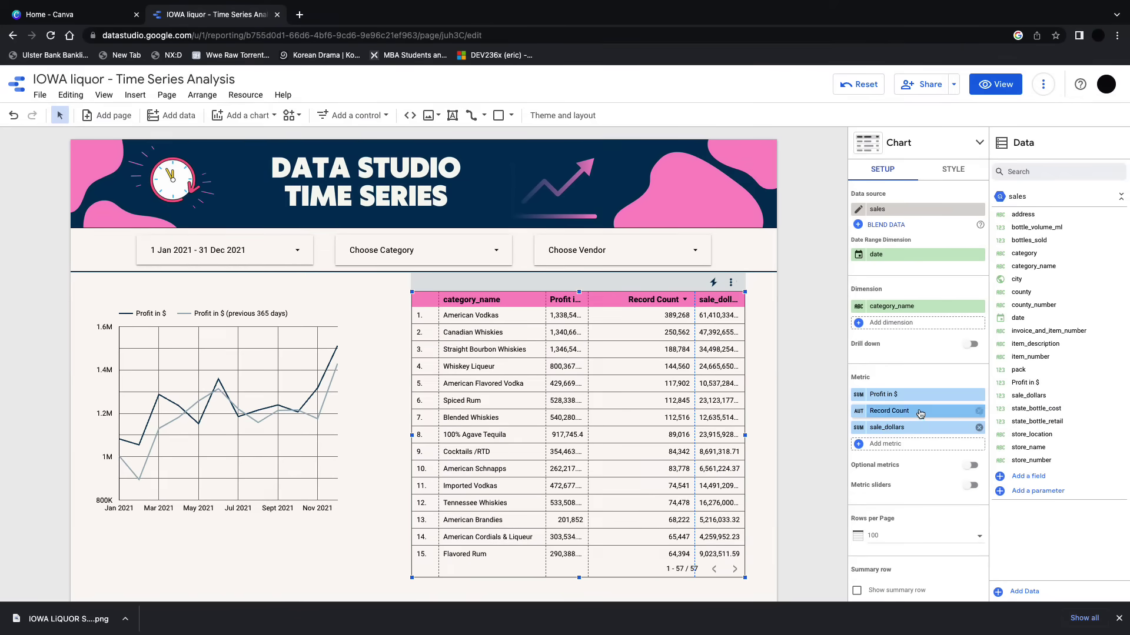
click(857, 396)
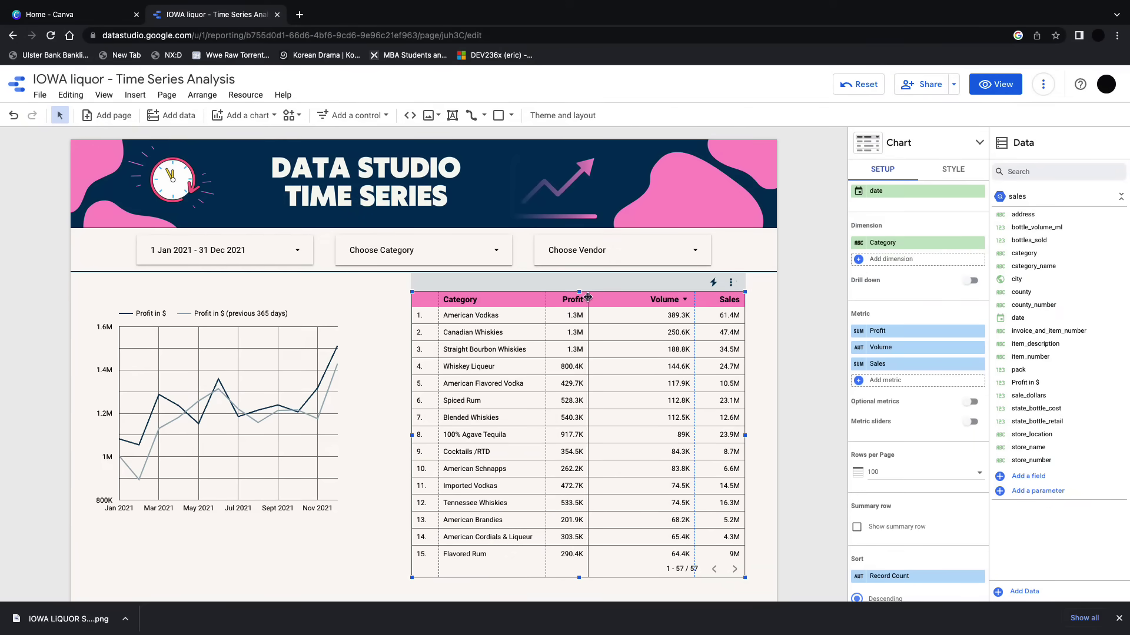
double_click(588, 298)
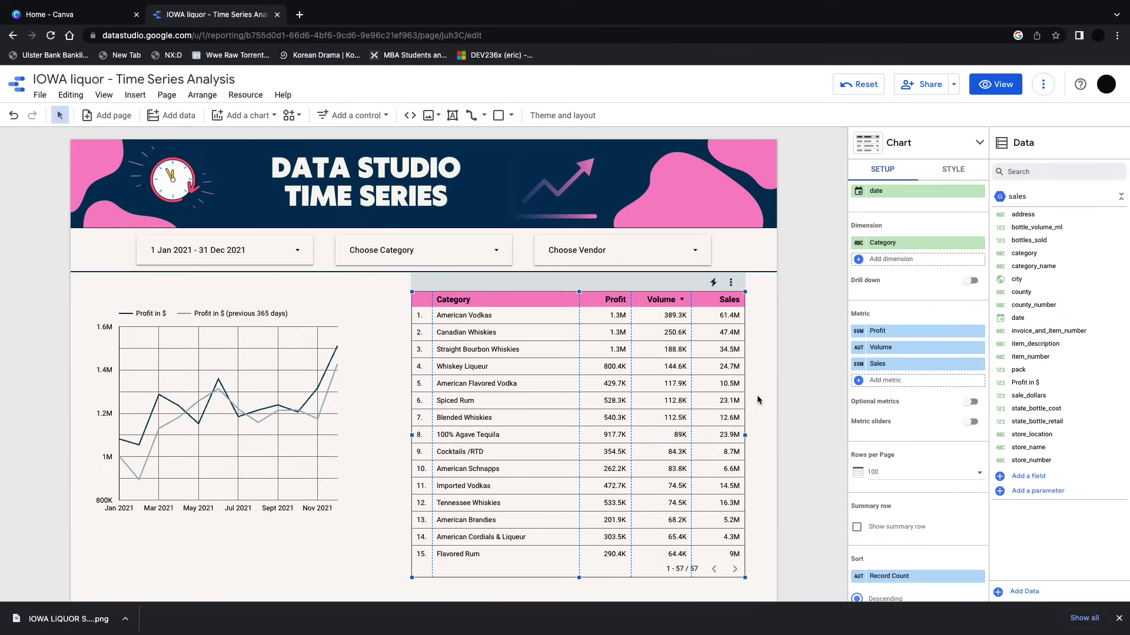
click(795, 378)
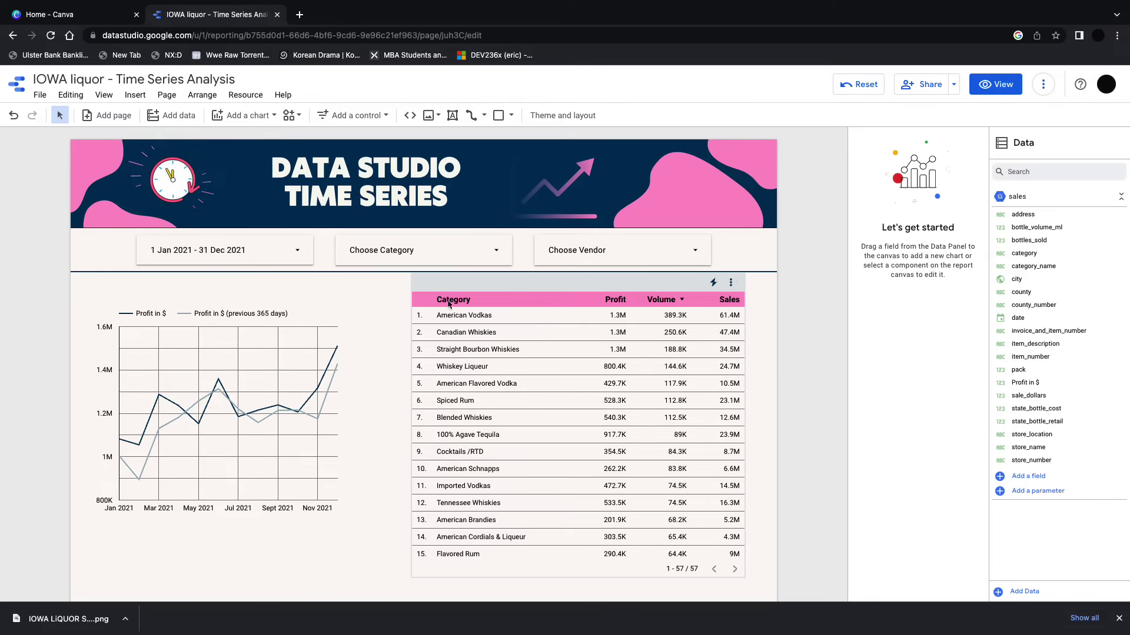
click(121, 456)
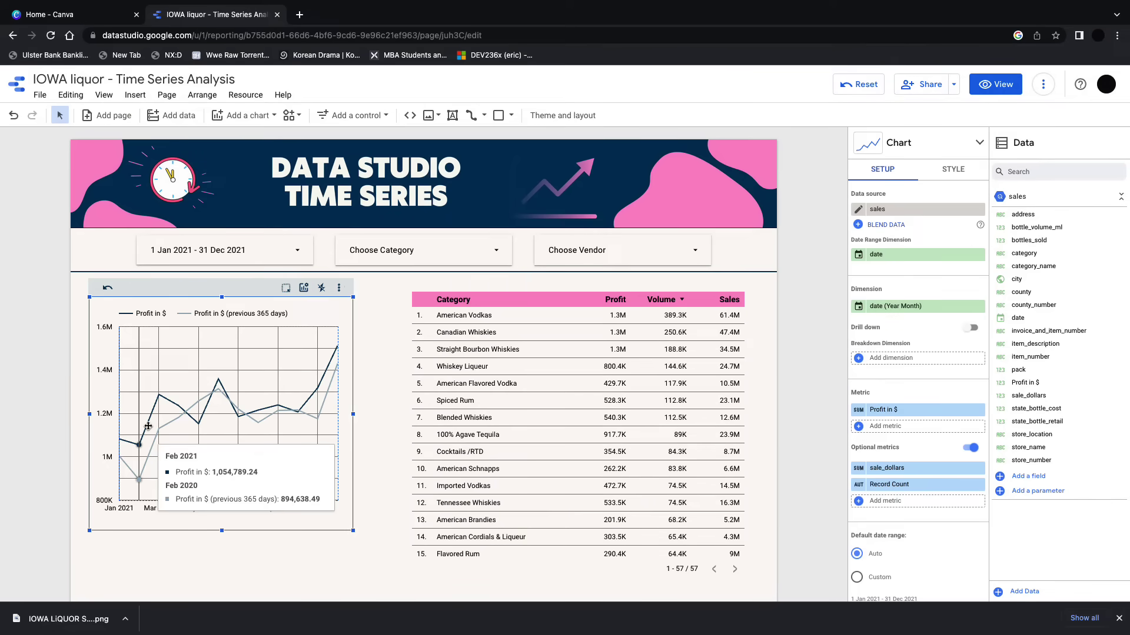
click(159, 399)
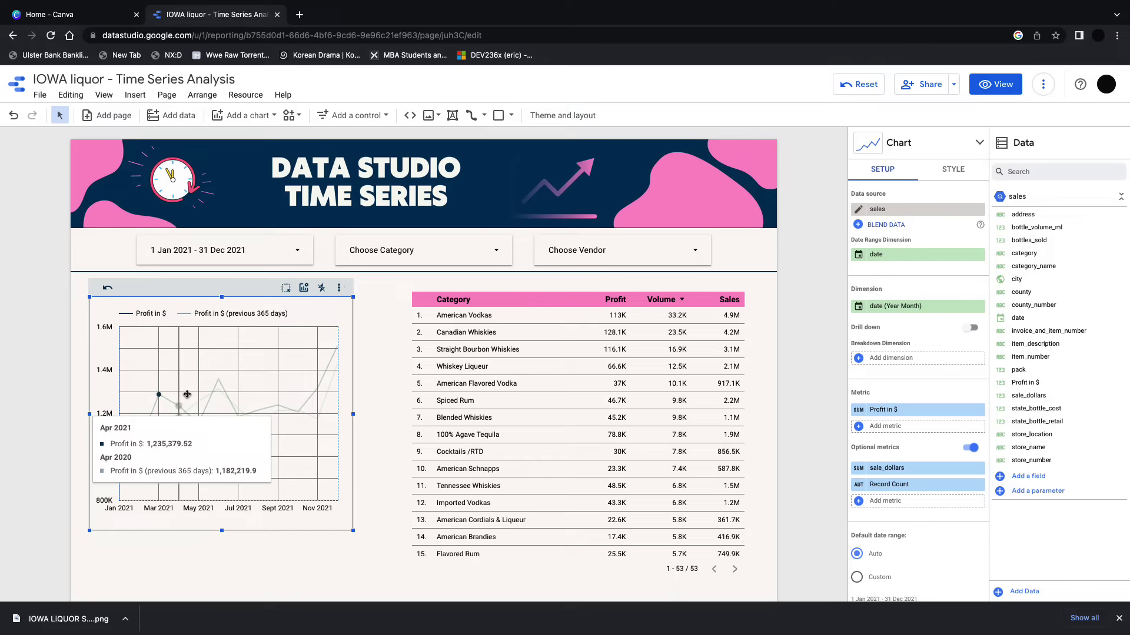
click(186, 394)
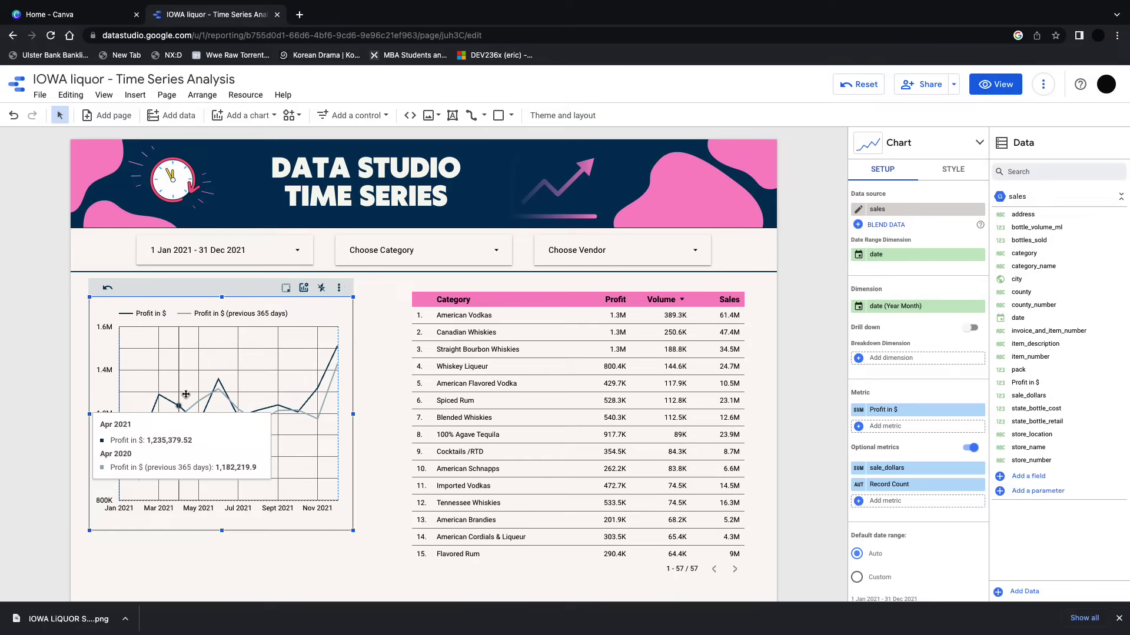
click(218, 381)
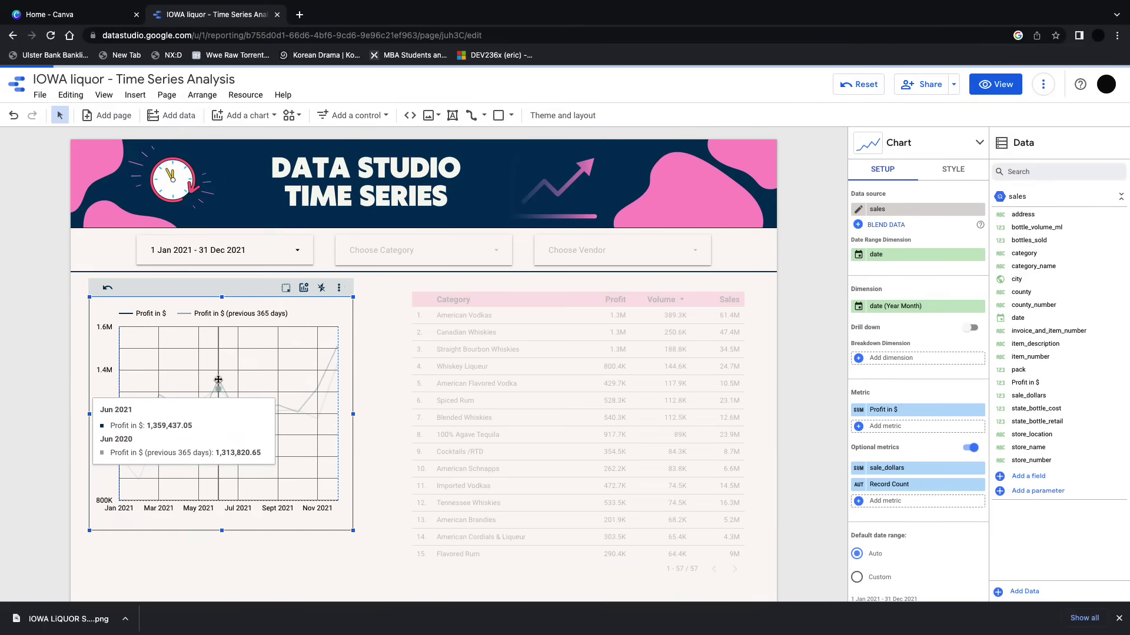
click(247, 356)
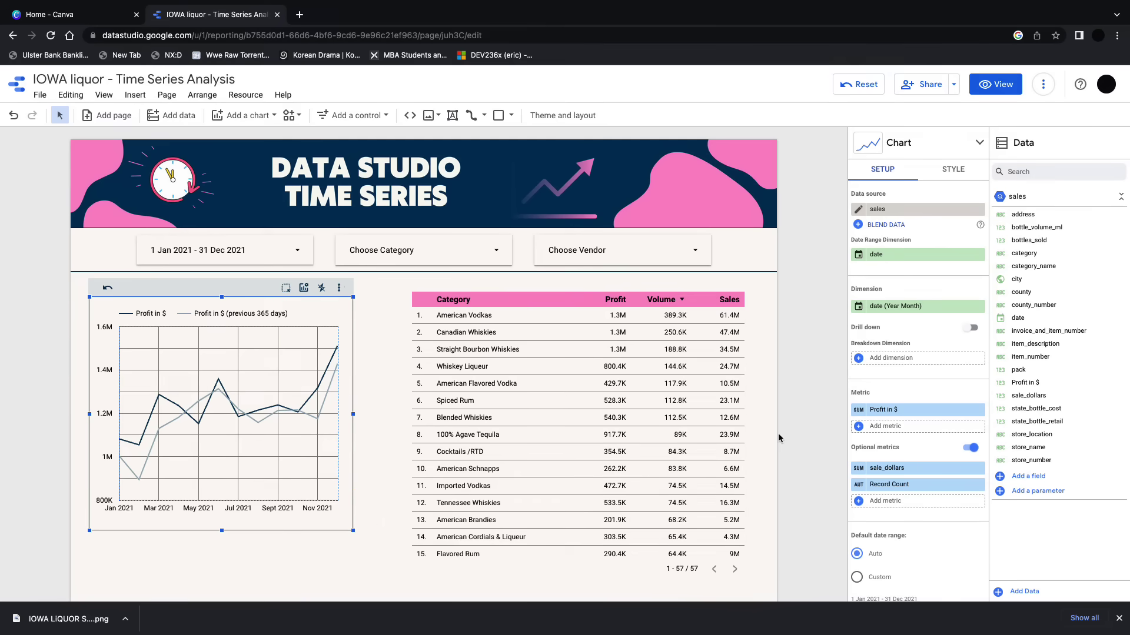
- Keep Profit as lines, enable Show points, and turn Cumulative off
click(953, 169)
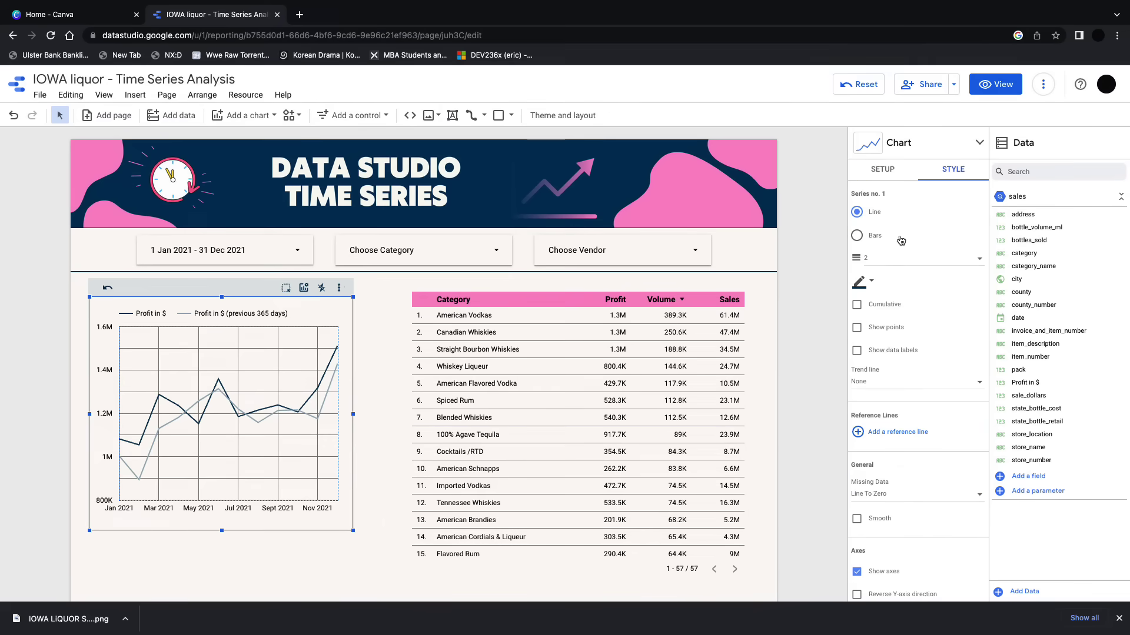
click(857, 235)
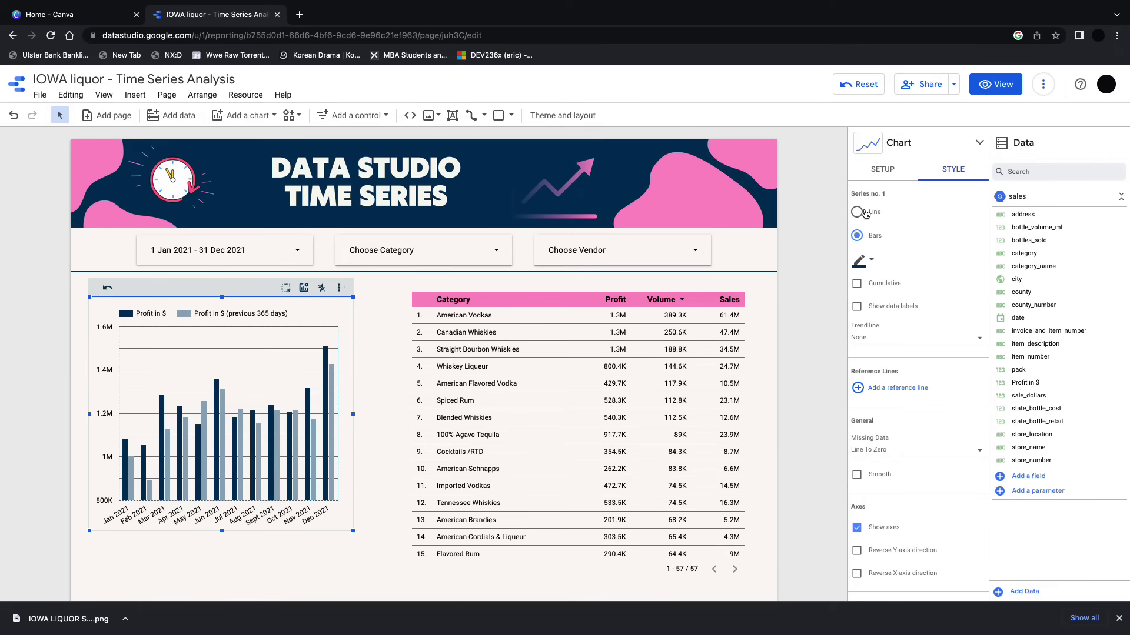
click(858, 211)
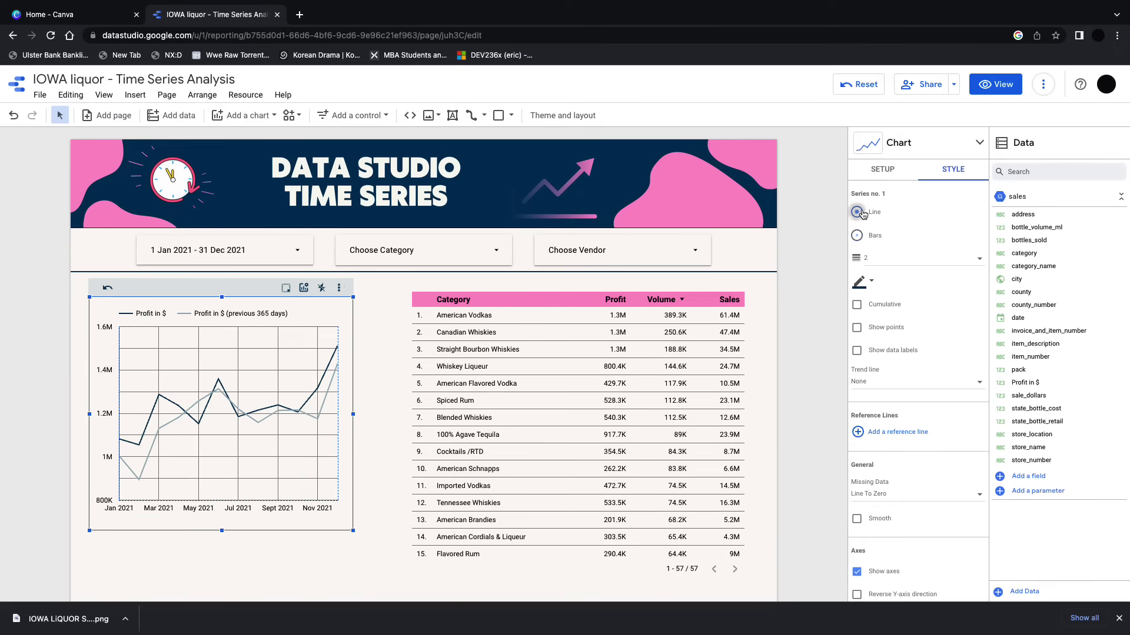
click(857, 305)
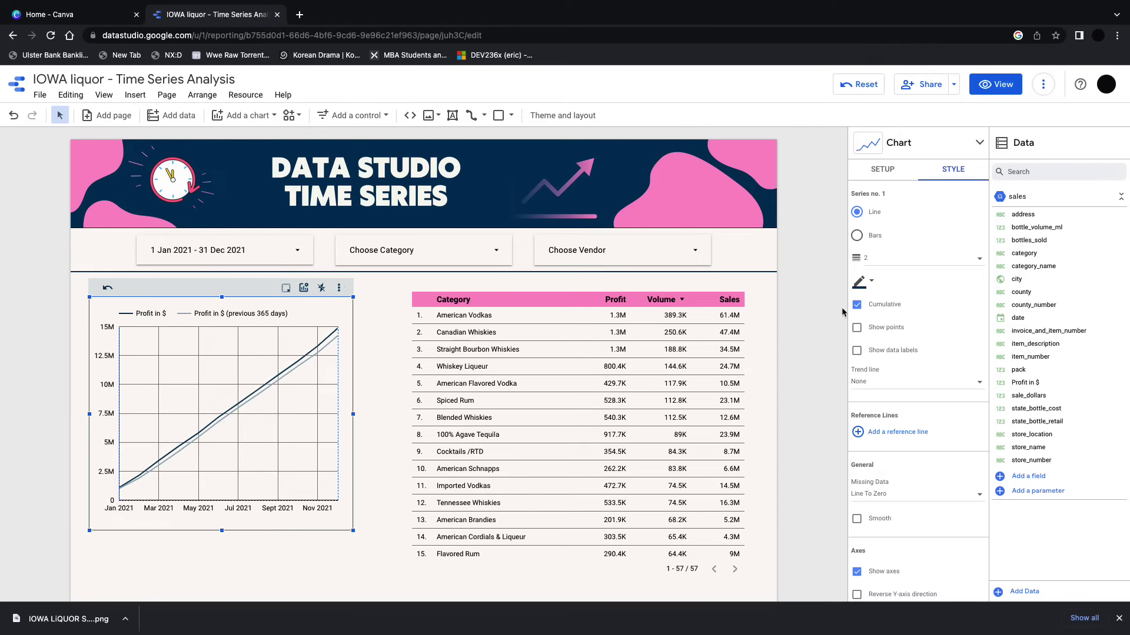
click(858, 329)
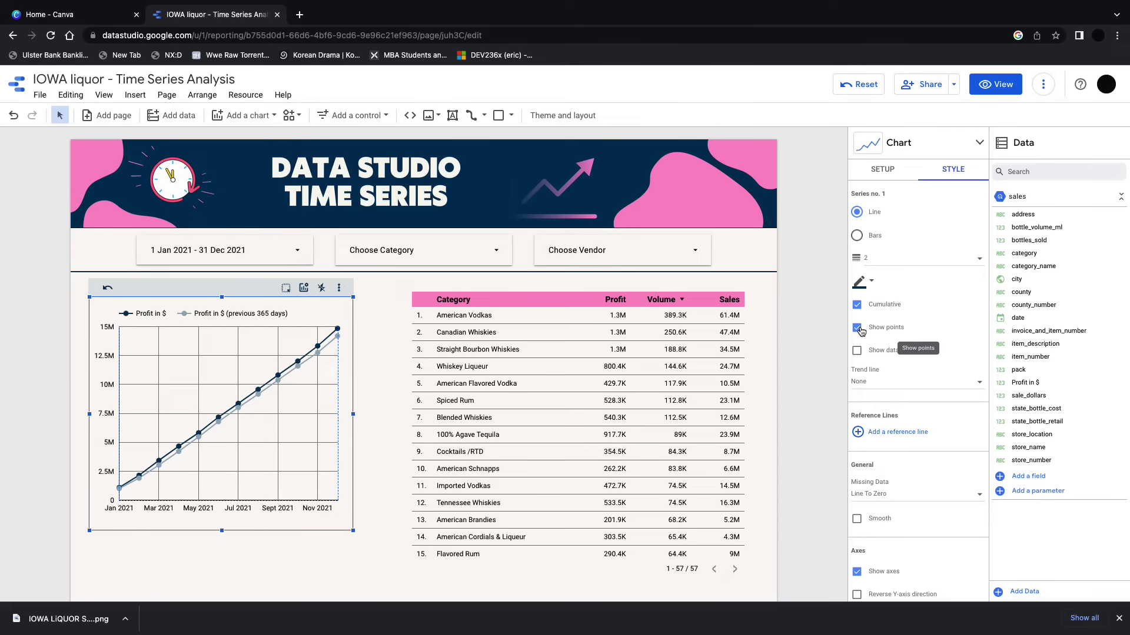
click(858, 306)
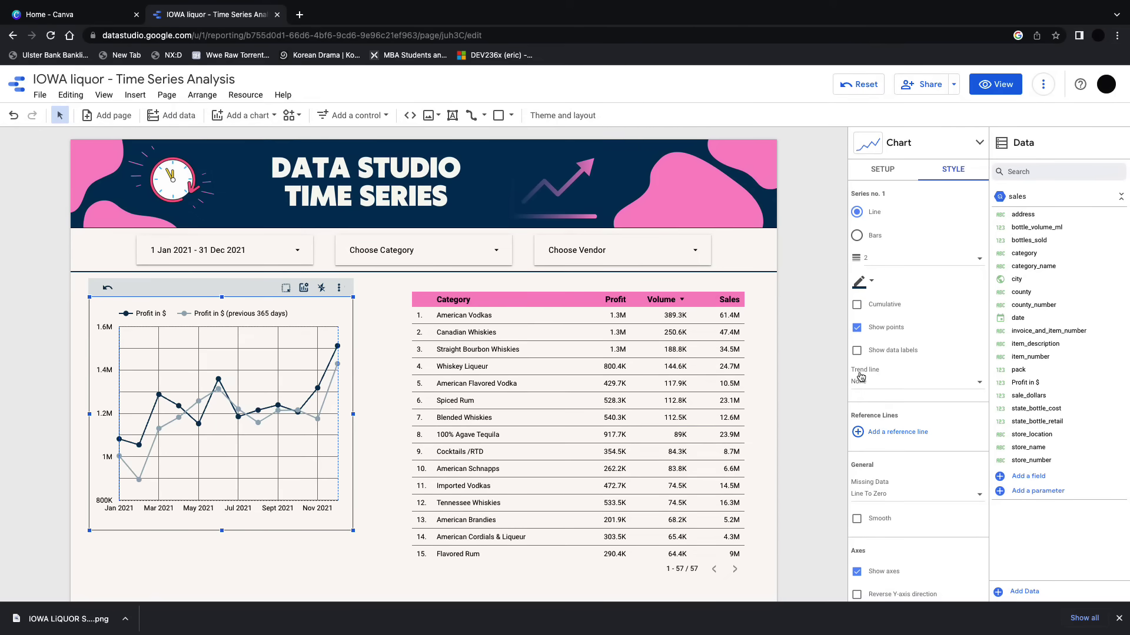
- Try data labels with compact numbers, then turn data labels off again
click(857, 351)
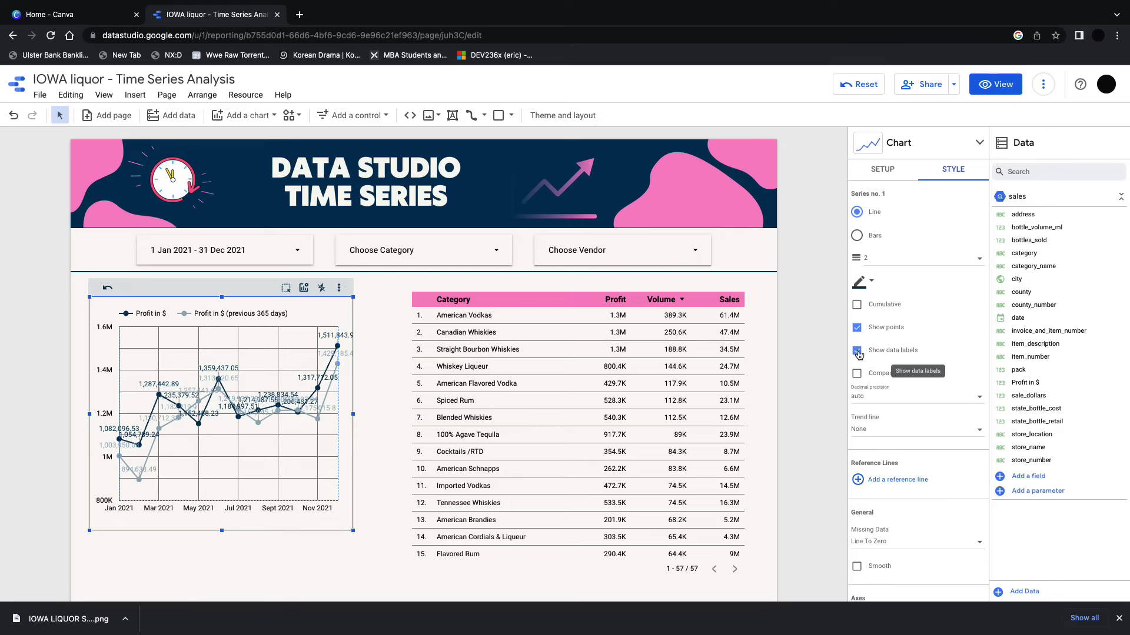
click(857, 374)
click(879, 352)
scroll(920, 343, down, 2)
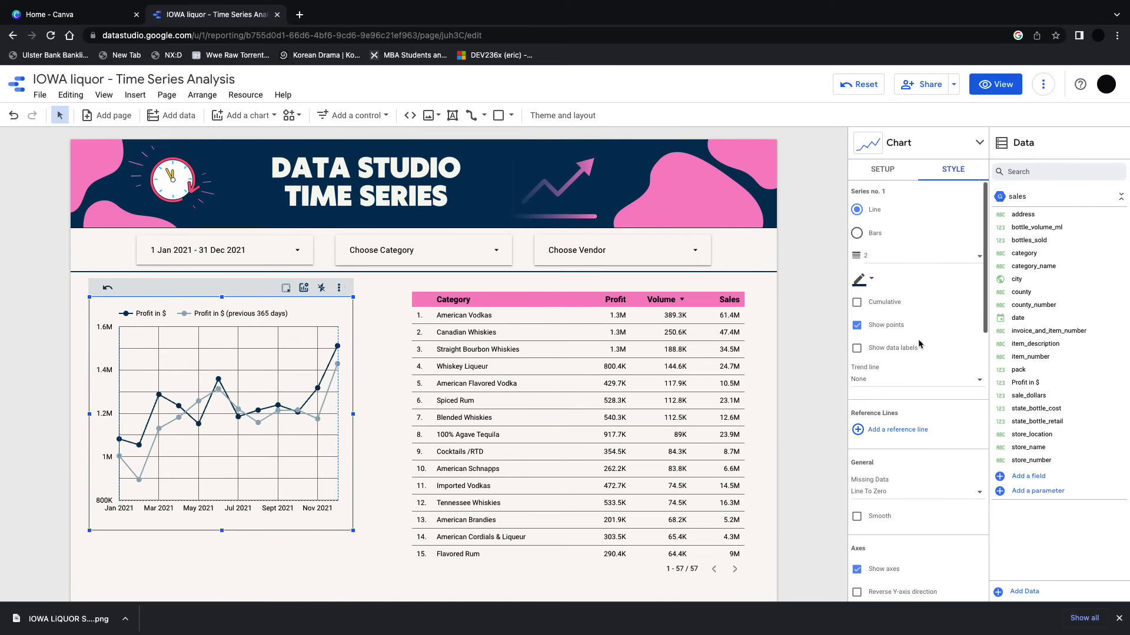
click(885, 261)
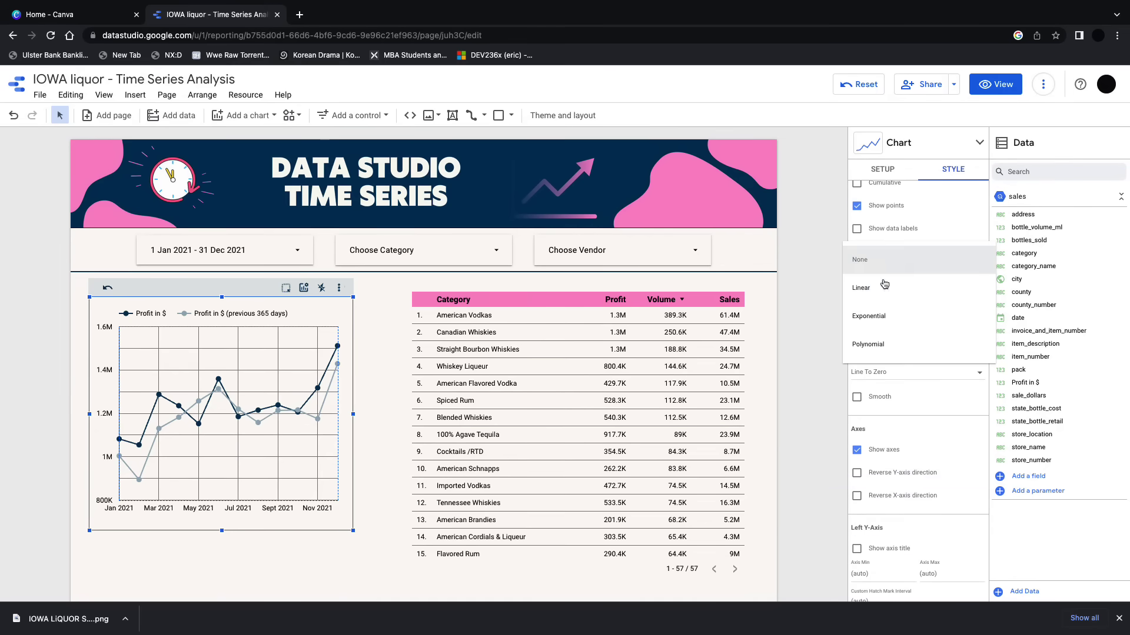
click(884, 284)
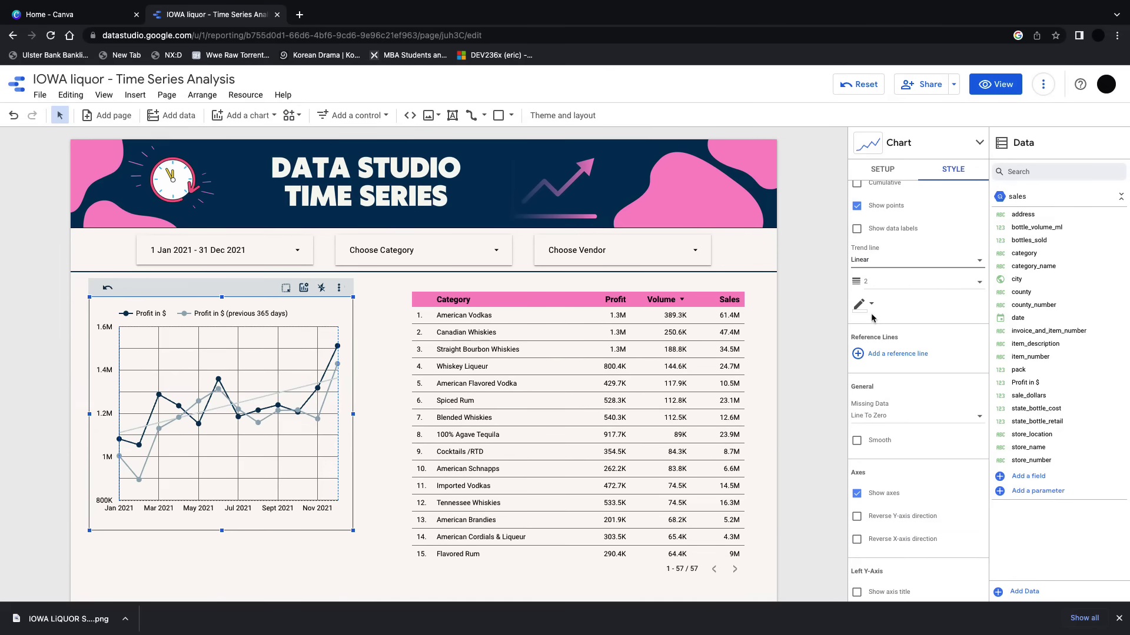
click(860, 305)
click(896, 338)
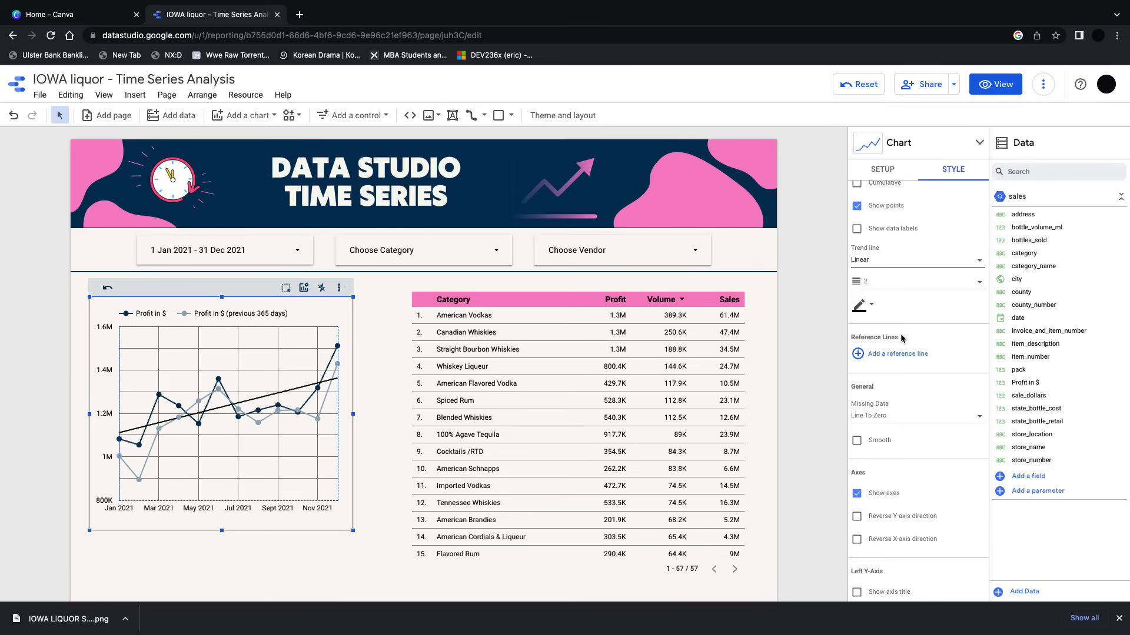
click(888, 262)
click(880, 235)
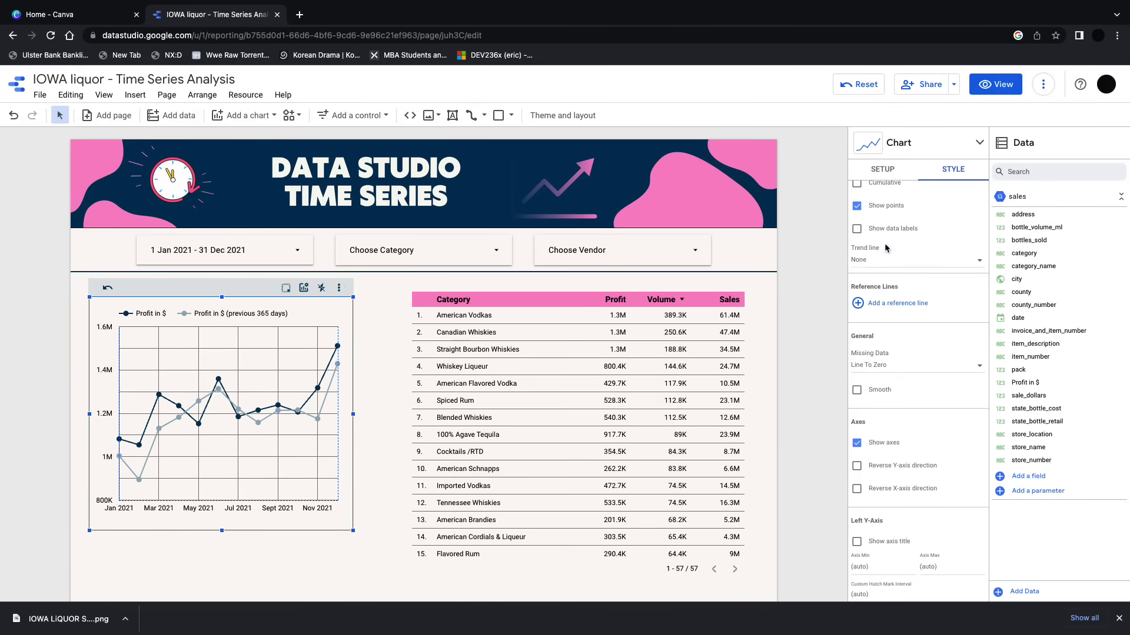
- Add a Metric reference line on Profit in $, settling on Median after trying 90th percentile
click(860, 325)
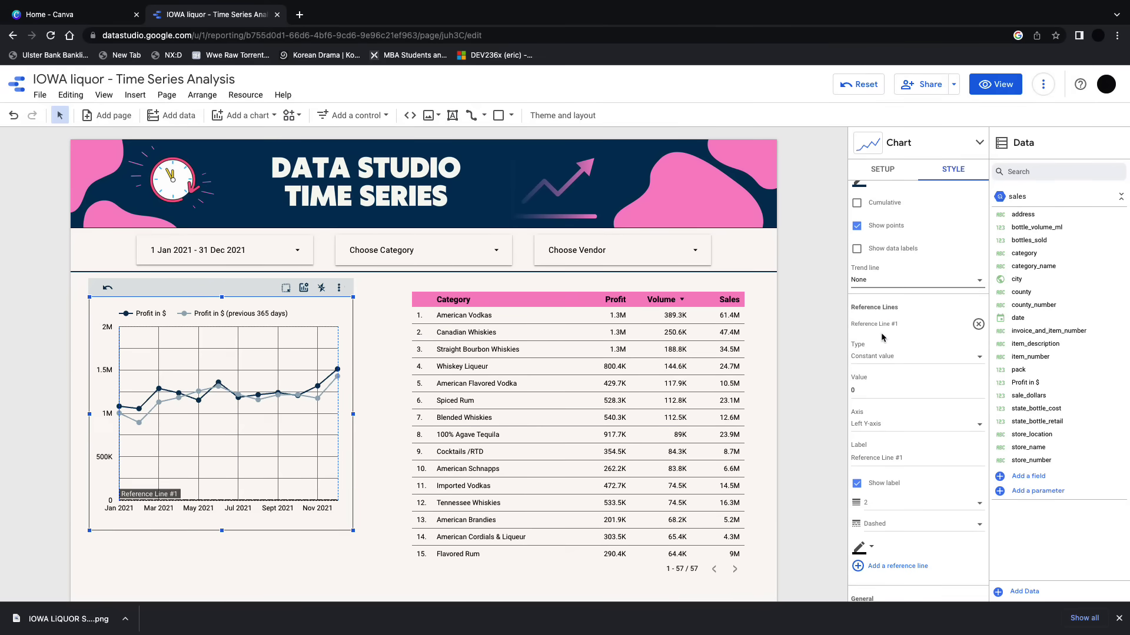
click(913, 362)
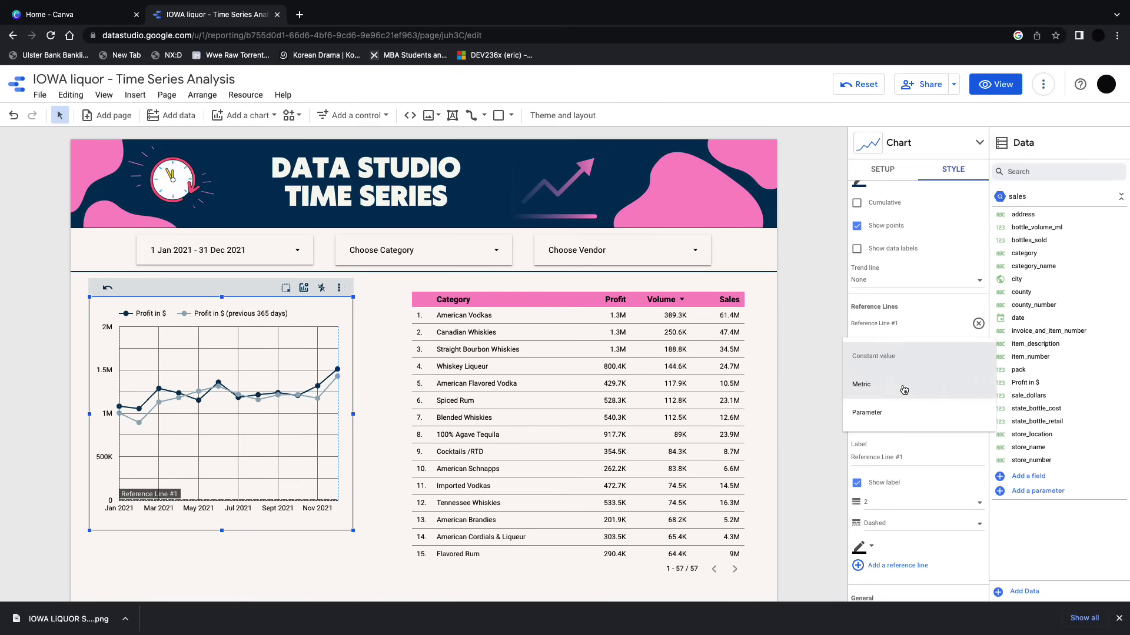
click(903, 386)
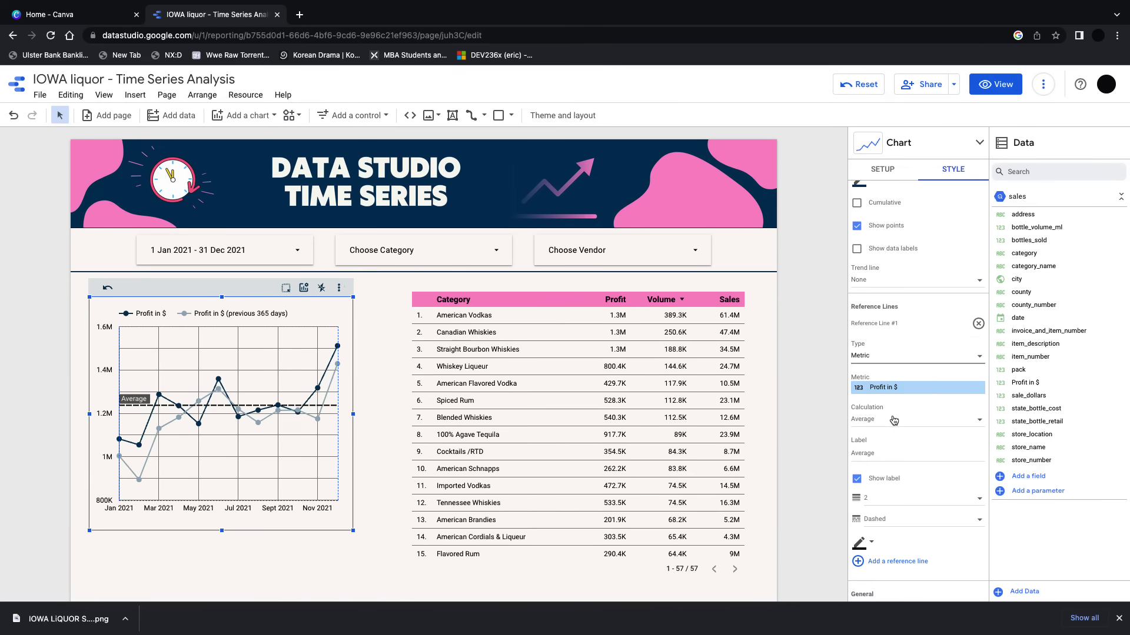
click(893, 420)
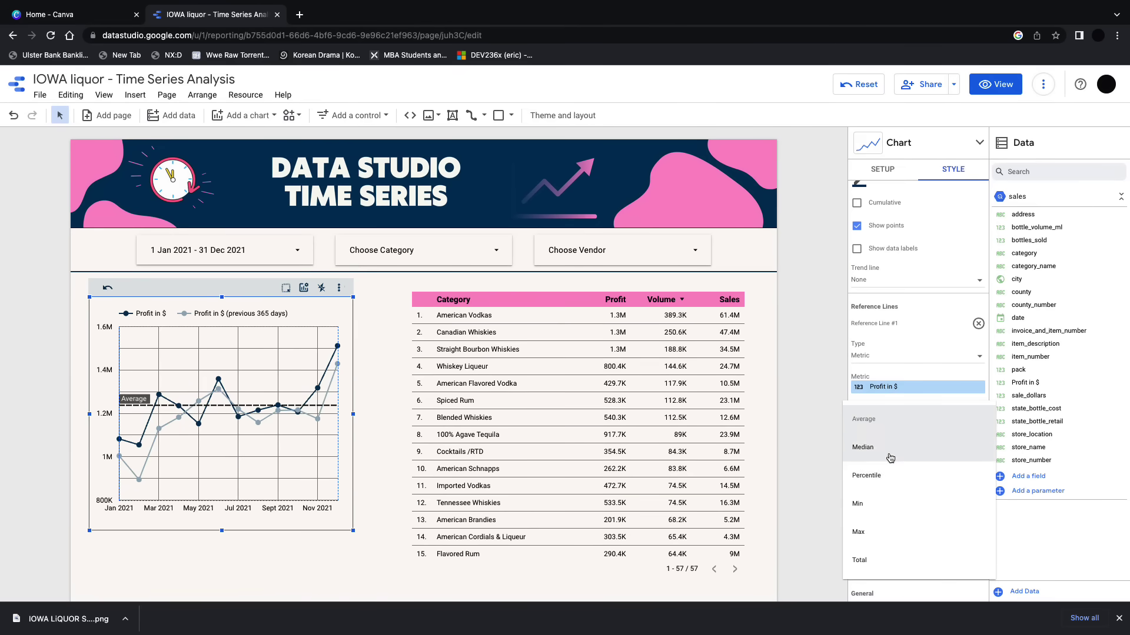
click(877, 483)
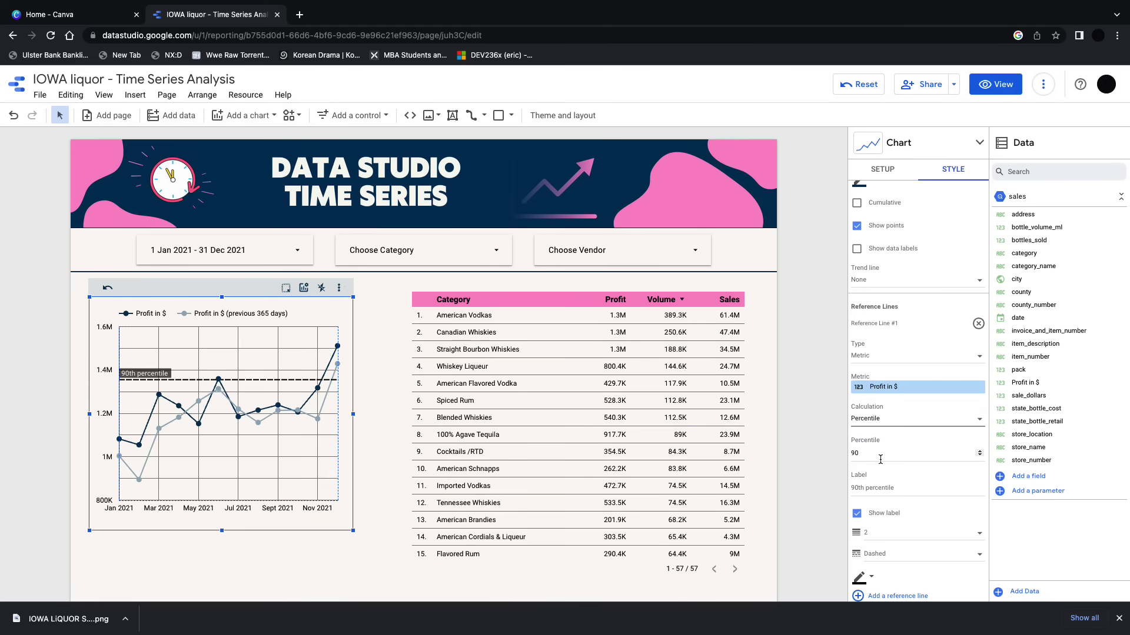
click(892, 423)
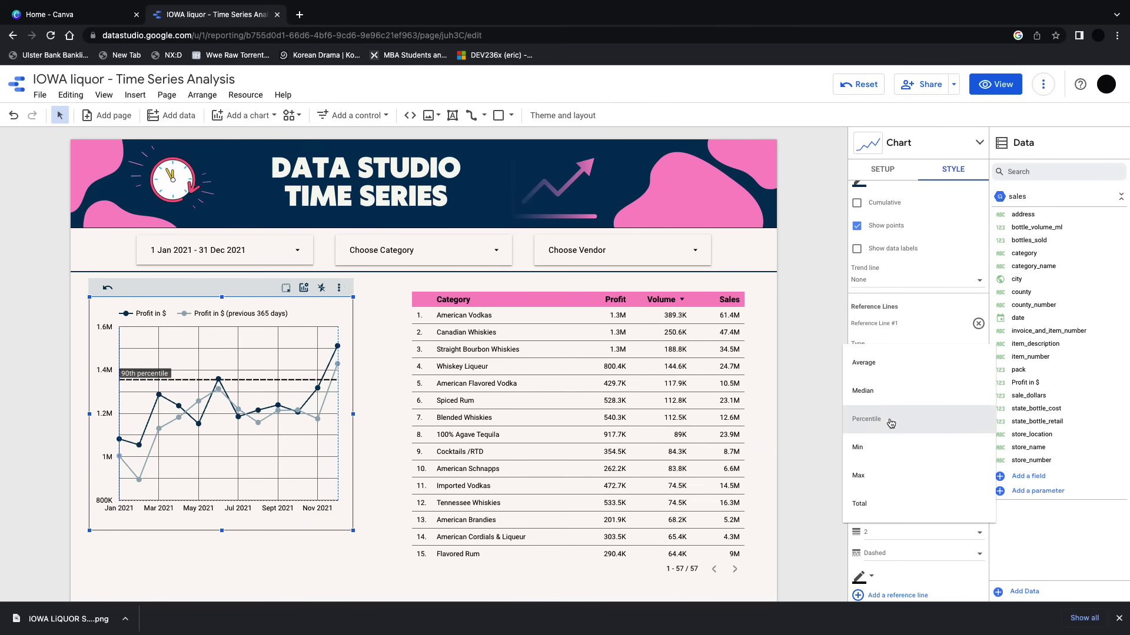
click(877, 390)
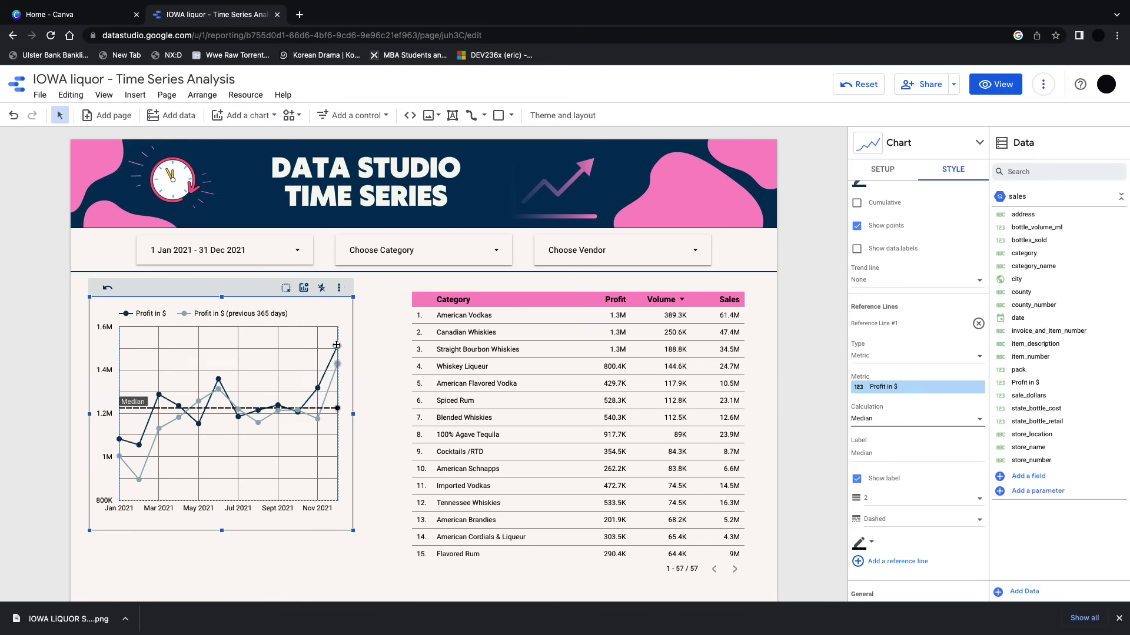
scroll(904, 459, down, 2)
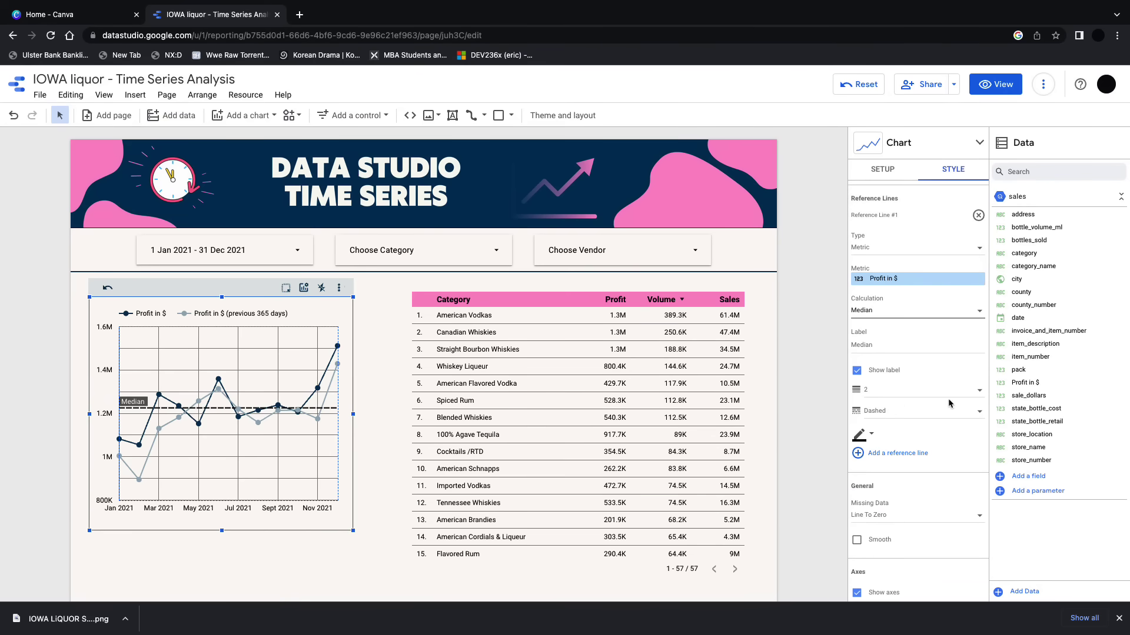
scroll(948, 397, down, 4)
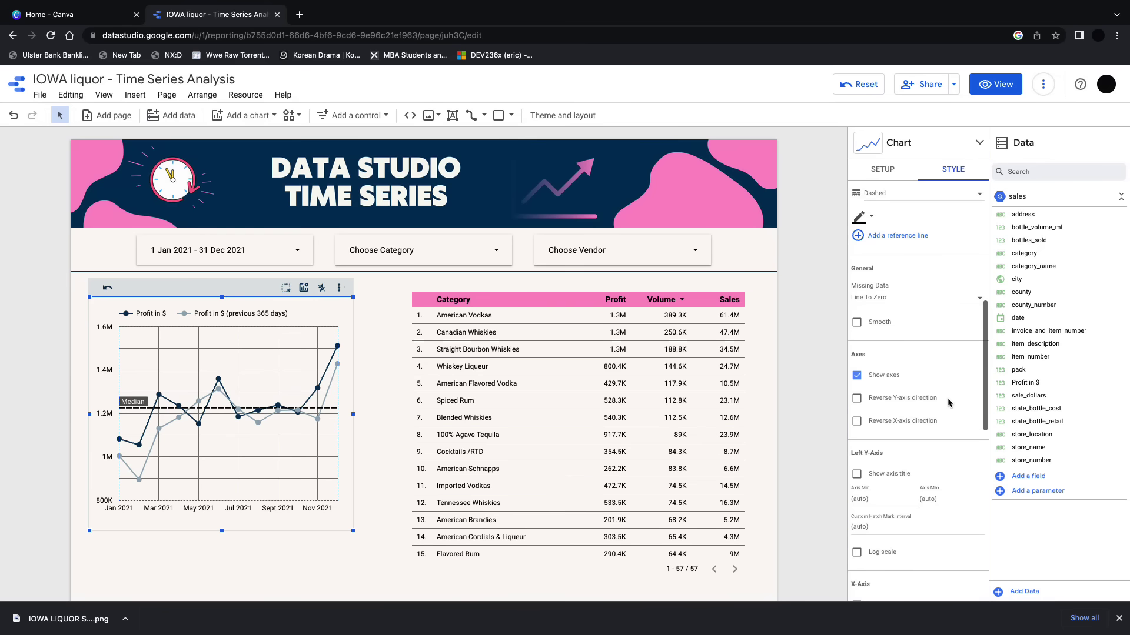
scroll(947, 398, down, 4)
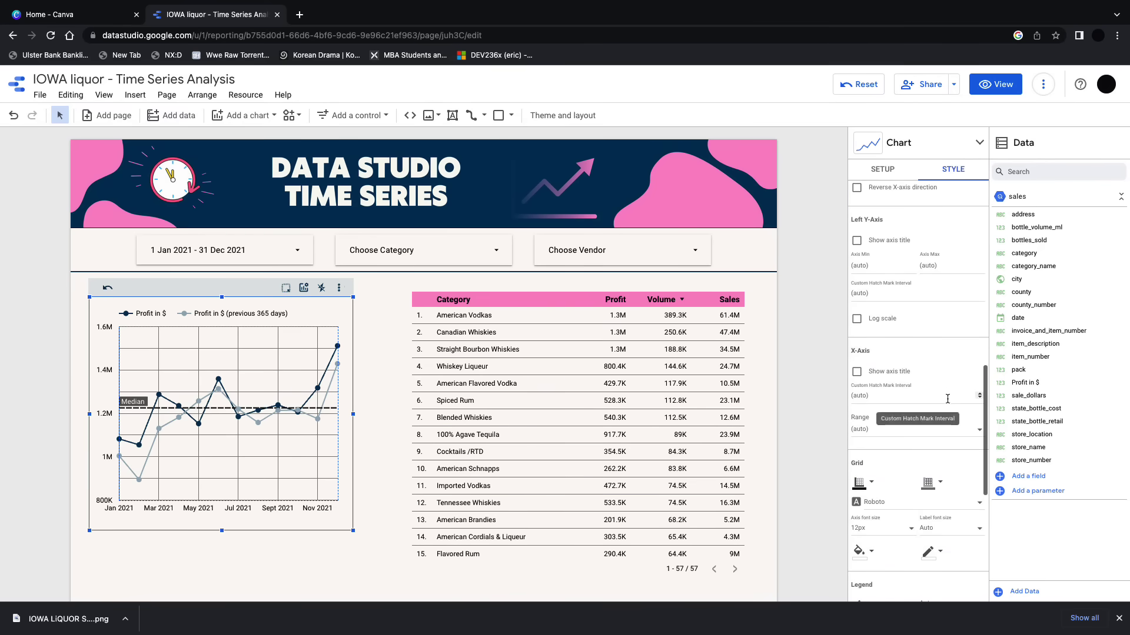
scroll(948, 398, down, 3)
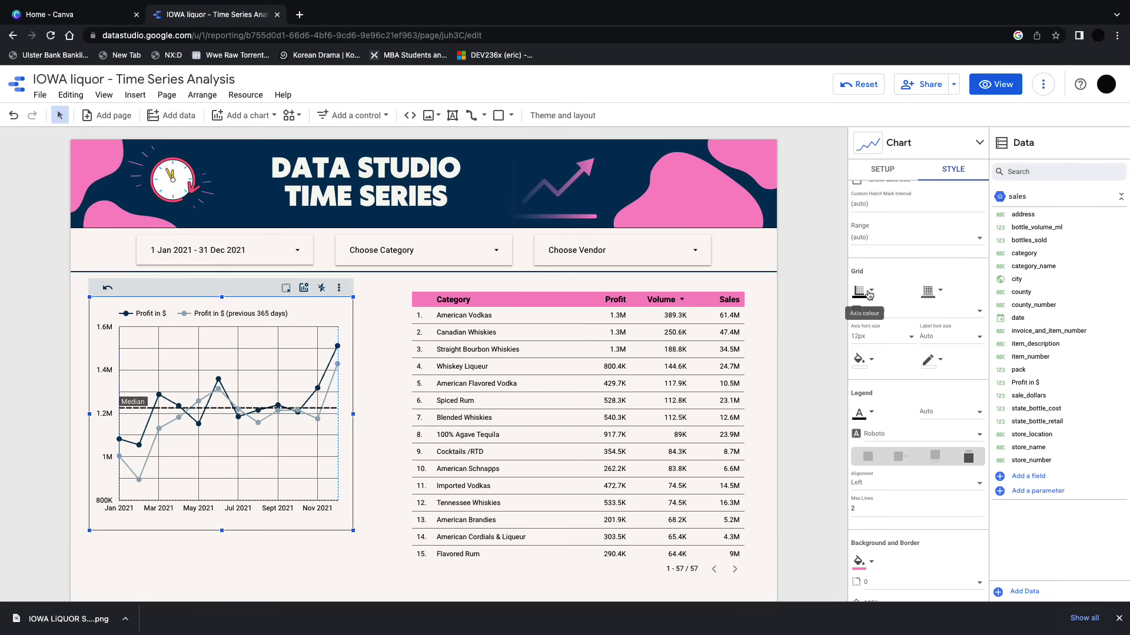
click(872, 361)
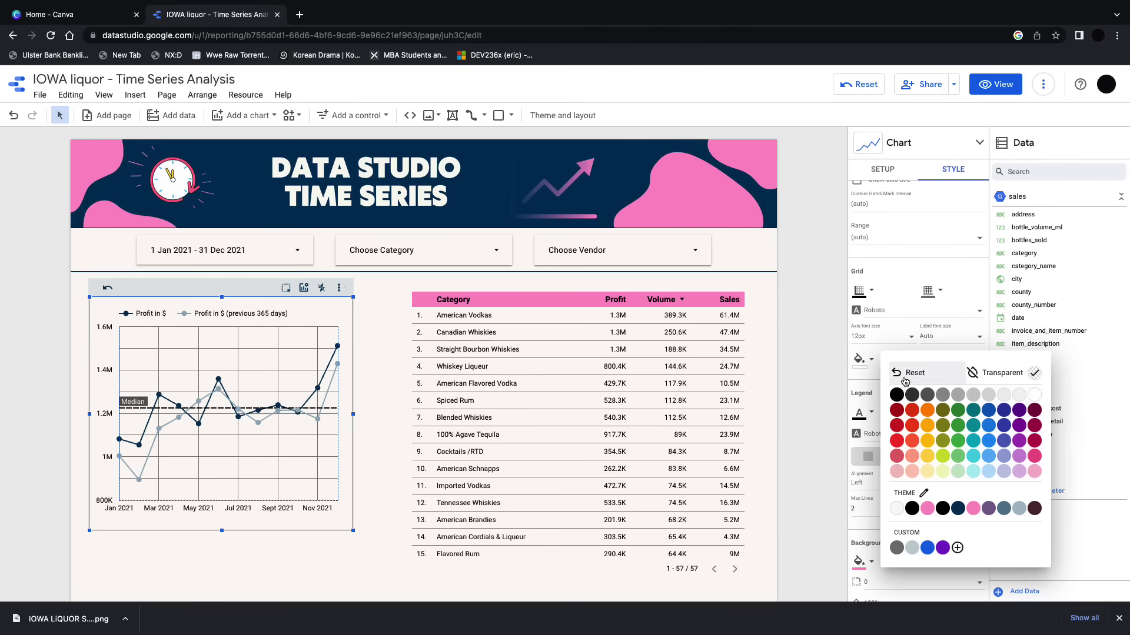
click(974, 508)
click(873, 503)
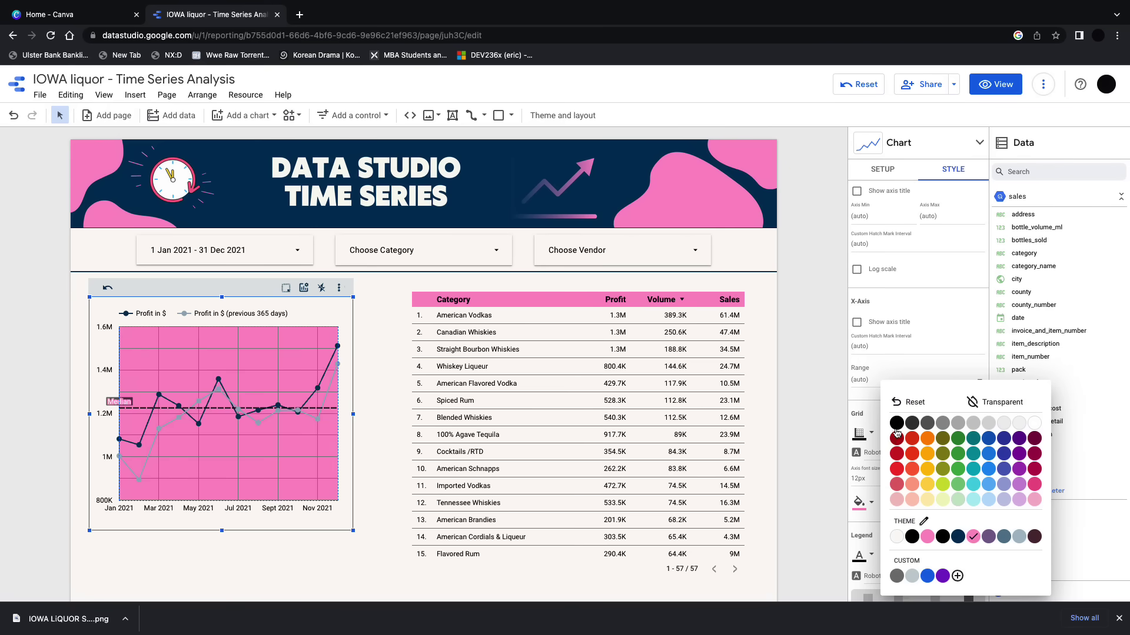
click(913, 402)
- Set the legend position to Bottom and check a data point's tooltip
scroll(875, 476, down, 10)
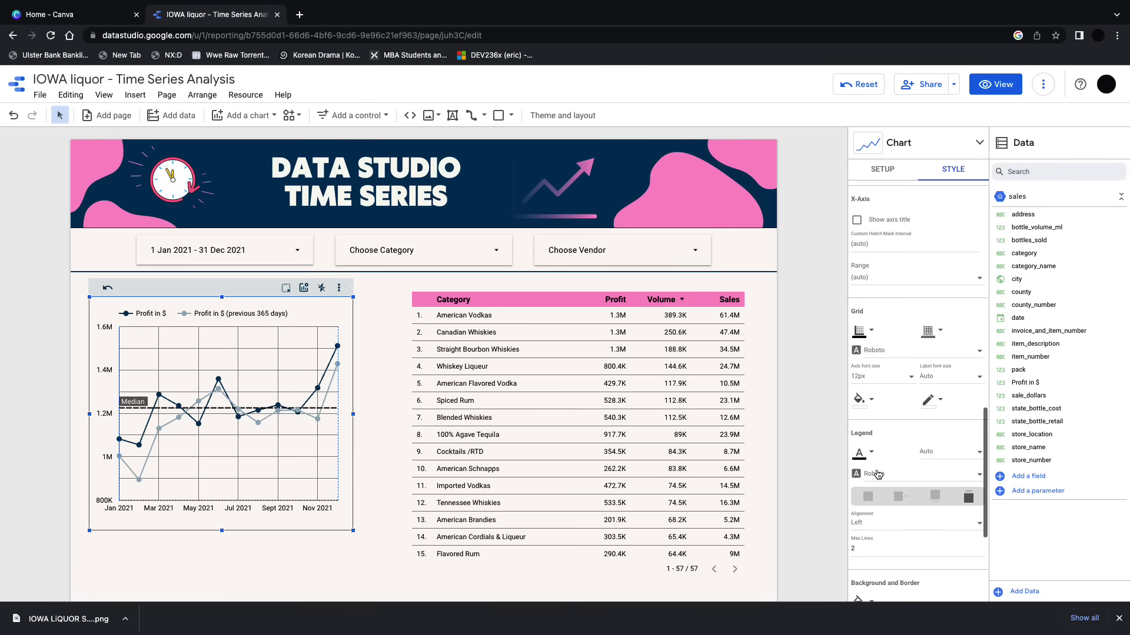
click(931, 438)
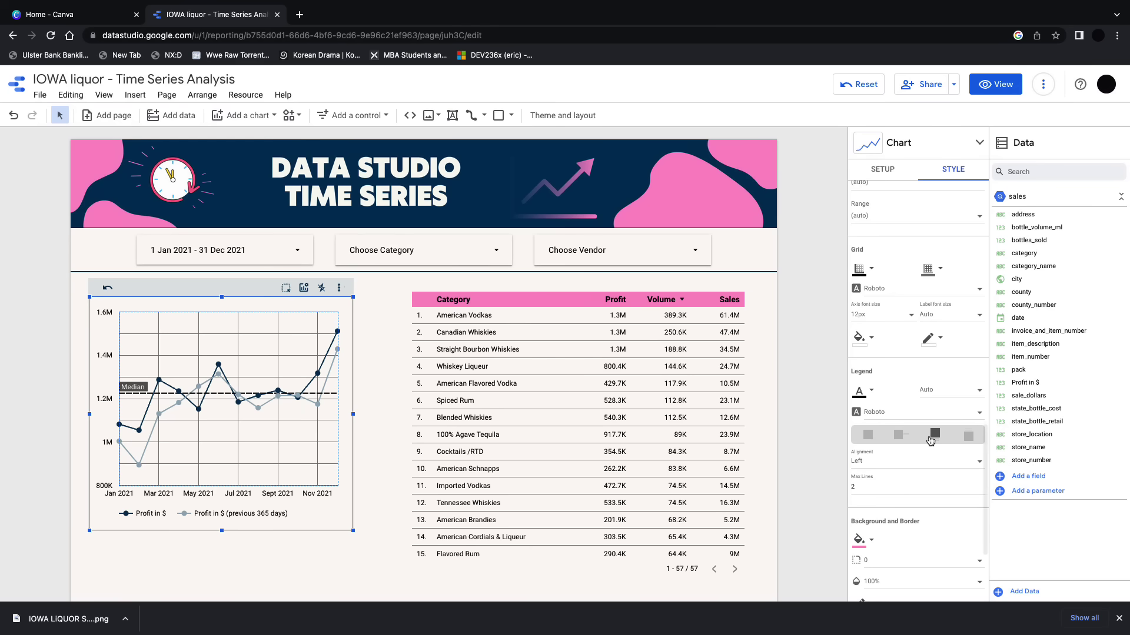
scroll(931, 441, down, 3)
scroll(930, 441, down, 4)
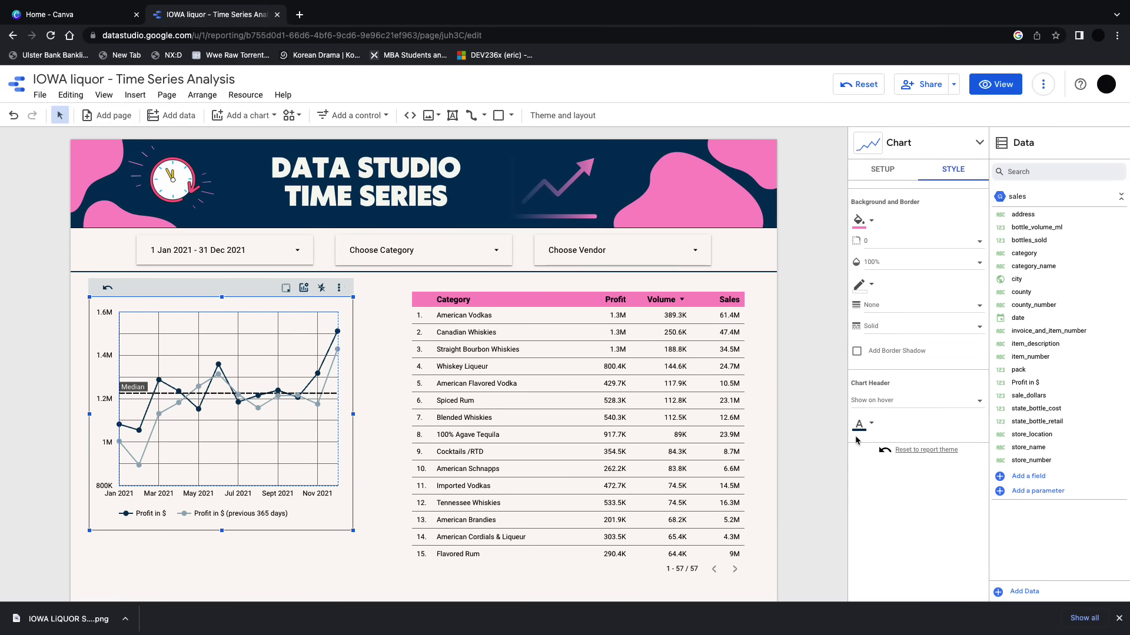
mouse_move(227, 369)
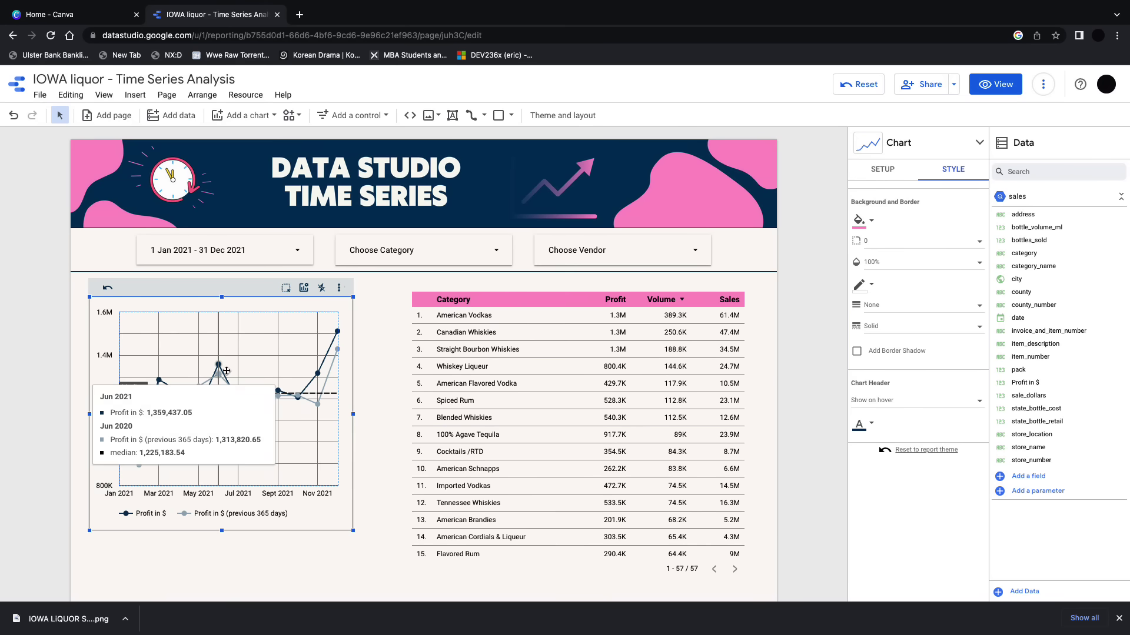